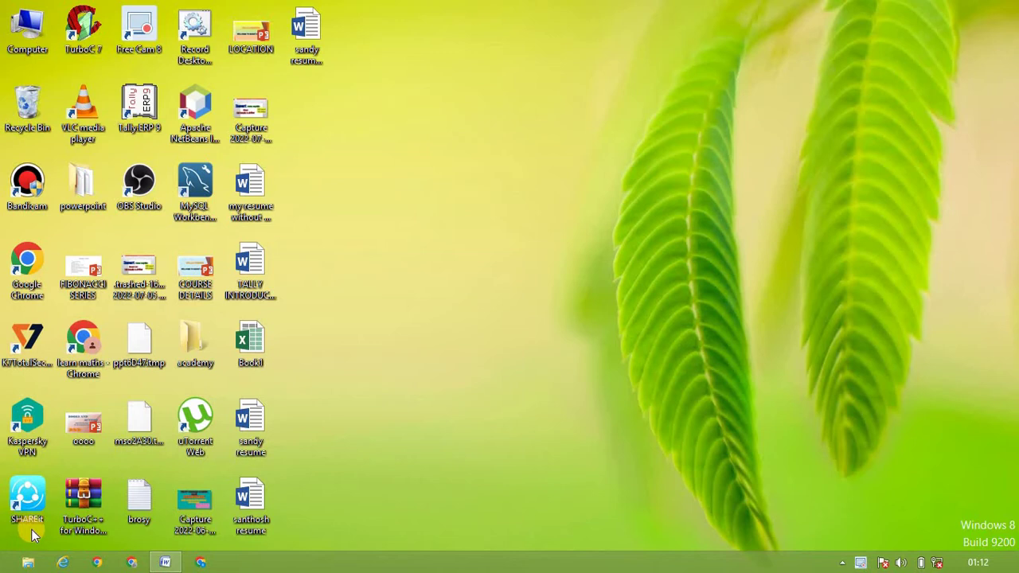
- Refresh the Windows desktop from its right-click menu
{"action": "right_click", "coordinate": [369, 357]}
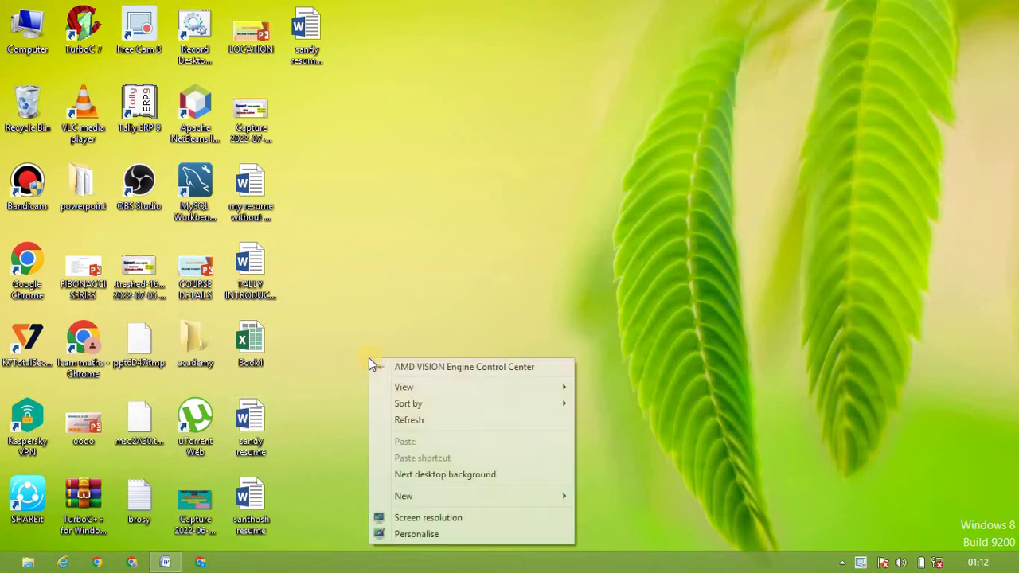
{"action": "left_click", "coordinate": [391, 420]}
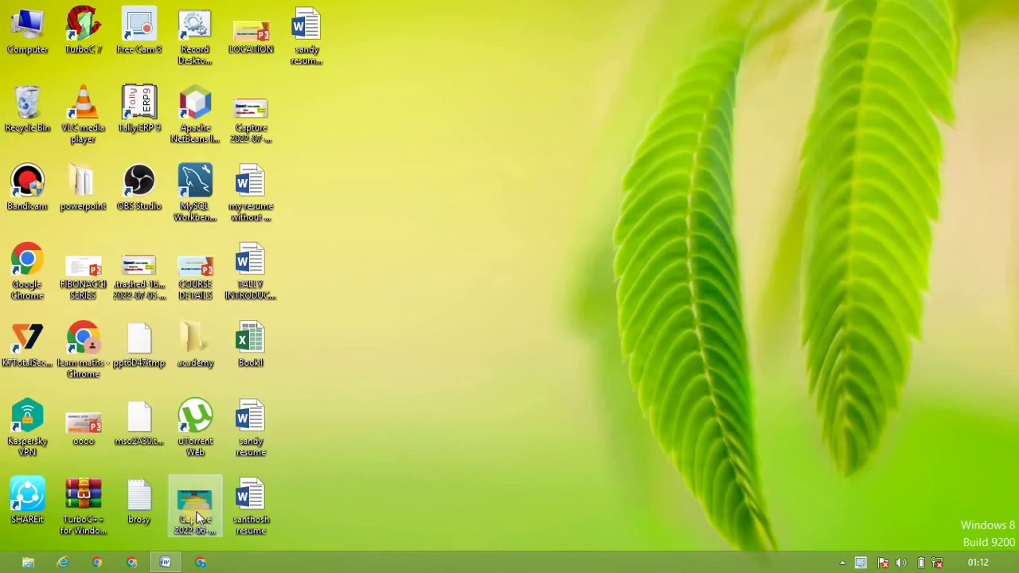
- Fill Document1 with sample paragraphs using =rand(34), then return to the document start
{"action": "left_click", "coordinate": [167, 564]}
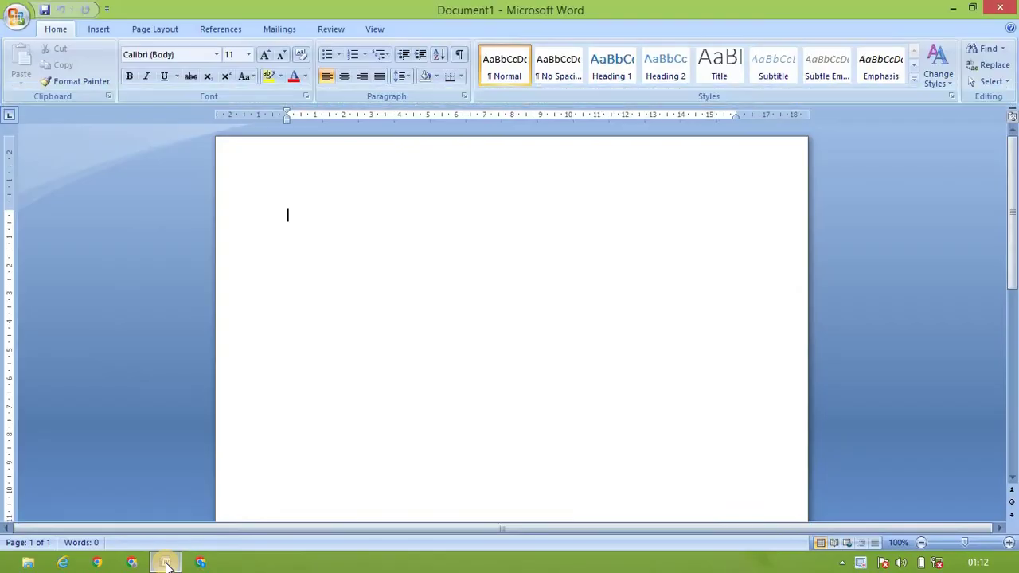
{"action": "left_click", "coordinate": [102, 30]}
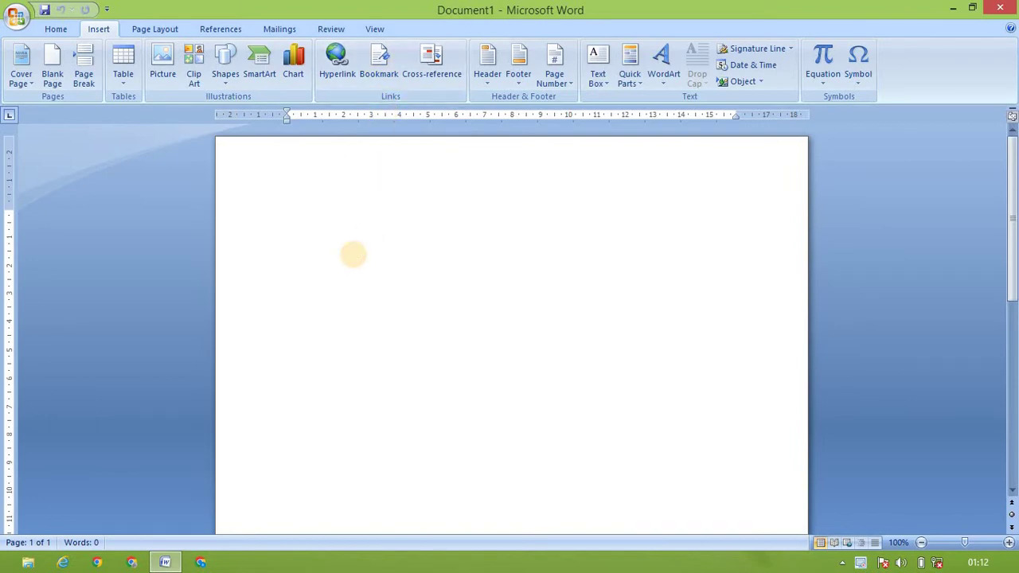
{"action": "type", "text": "=ra"}
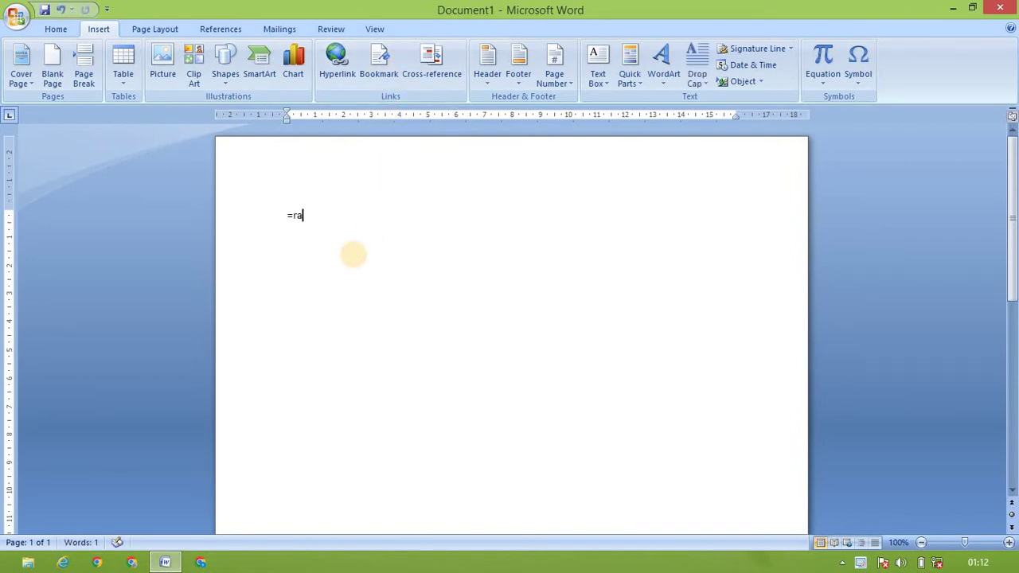
{"action": "type", "text": "nd"}
{"action": "type", "text": "(3"}
{"action": "type", "text": "4"}
{"action": "type", "text": ")"}
{"action": "key", "text": "Return"}
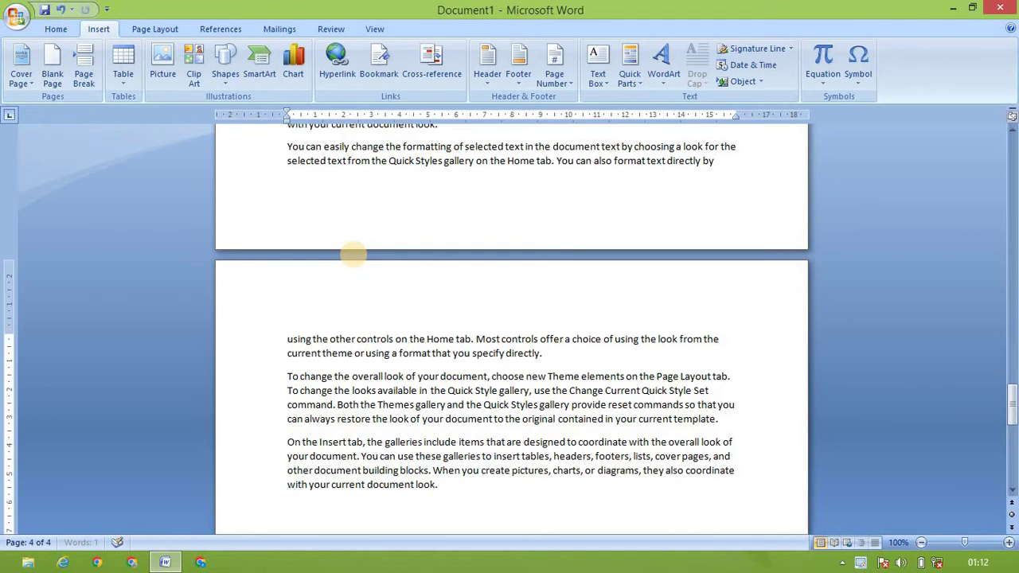
{"action": "key", "text": "ctrl+Home"}
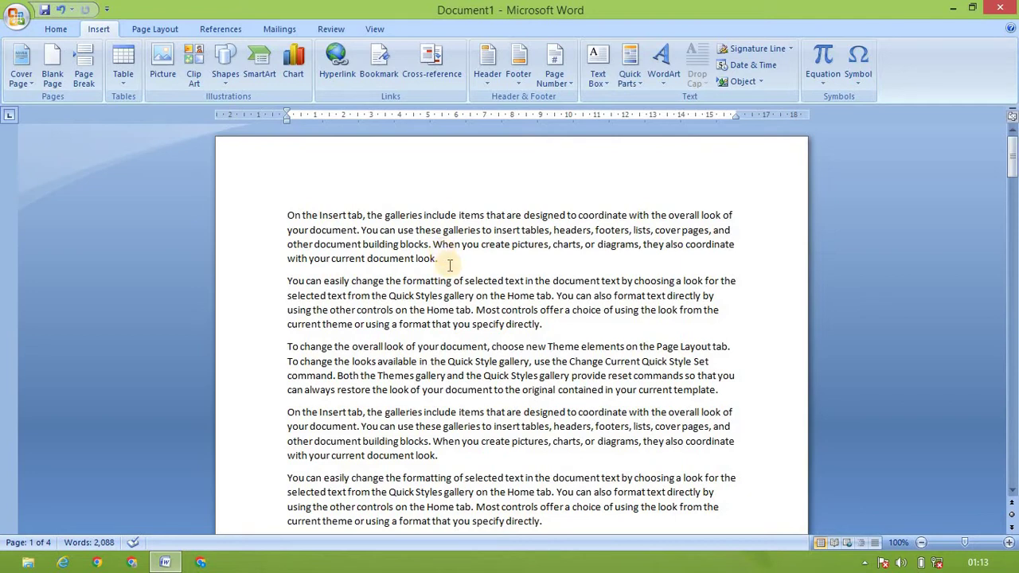
- Add an empty line after the first paragraph and pick SANDY.docx from My Documents as hyperlink target
{"action": "left_click", "coordinate": [448, 266]}
{"action": "key", "text": "Return"}
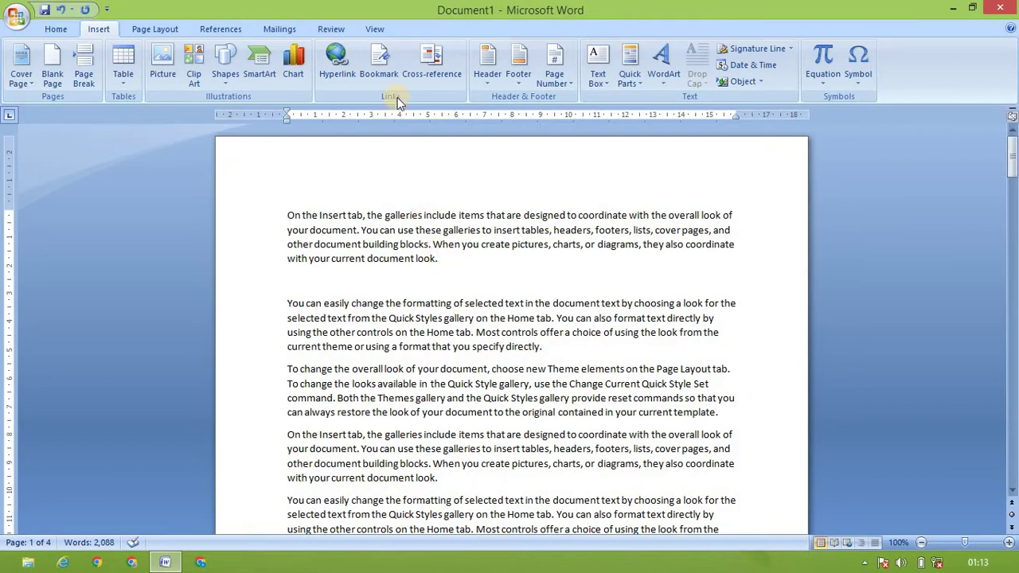
{"action": "left_click", "coordinate": [349, 69]}
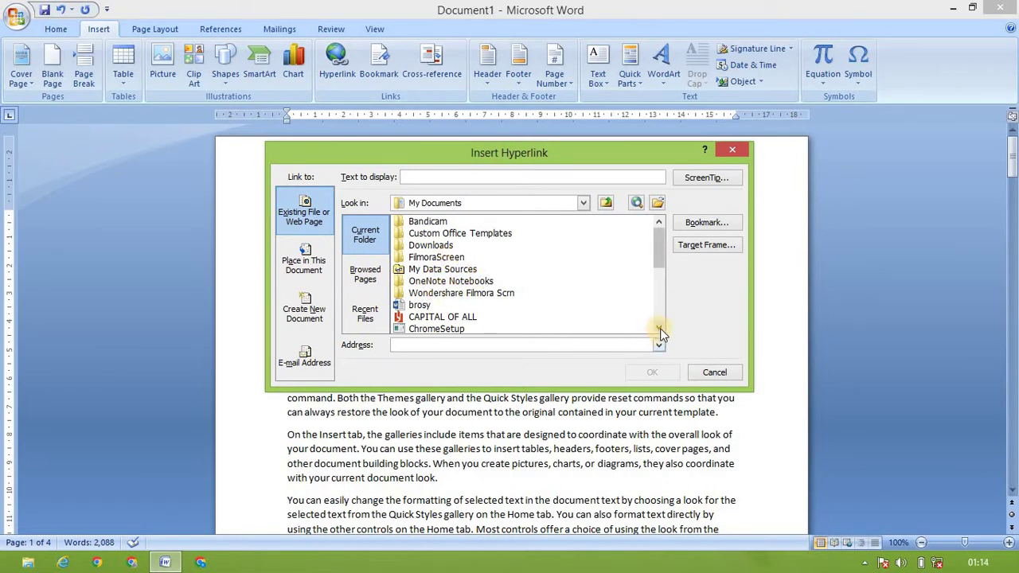
{"action": "left_click", "coordinate": [660, 328]}
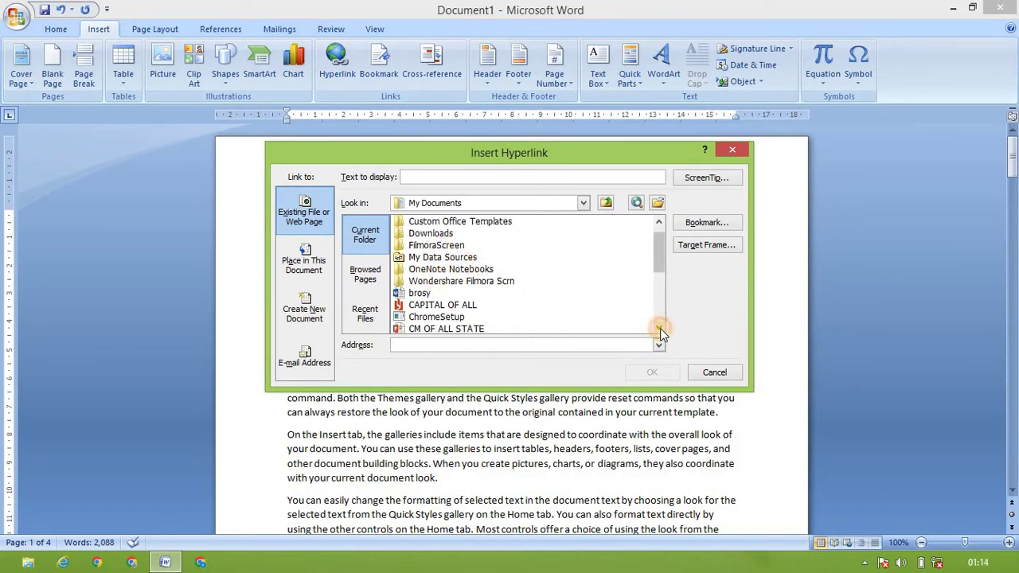
{"action": "left_click", "coordinate": [660, 328]}
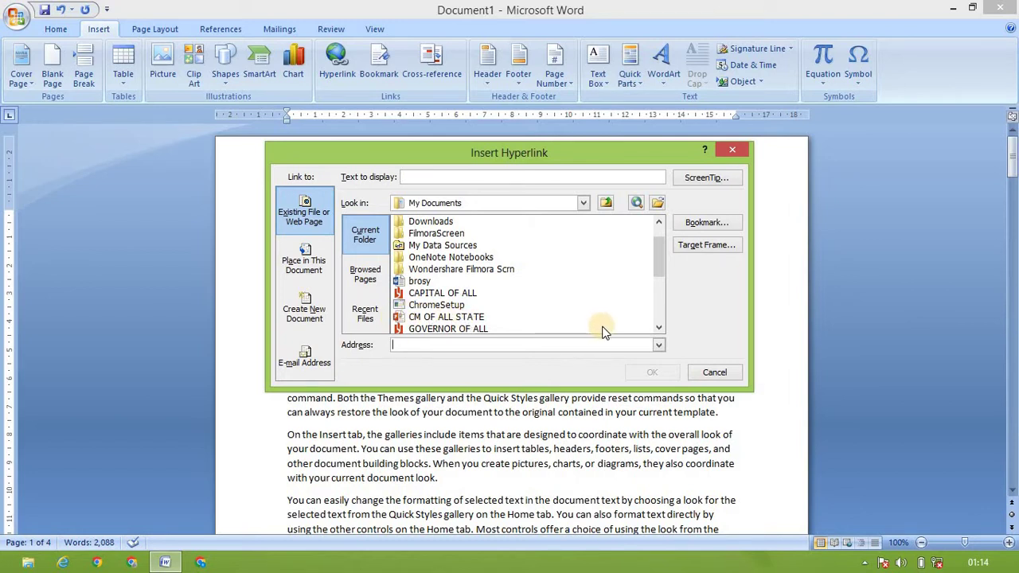
{"action": "left_click", "coordinate": [659, 326]}
{"action": "left_click_drag", "start_coordinate": [659, 327], "coordinate": [661, 326]}
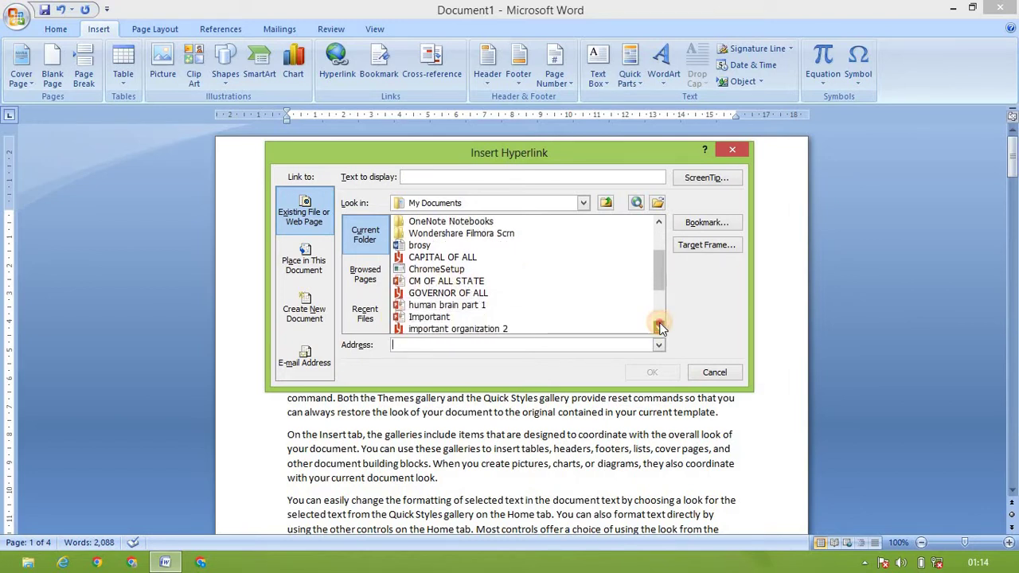
{"action": "left_click", "coordinate": [661, 325]}
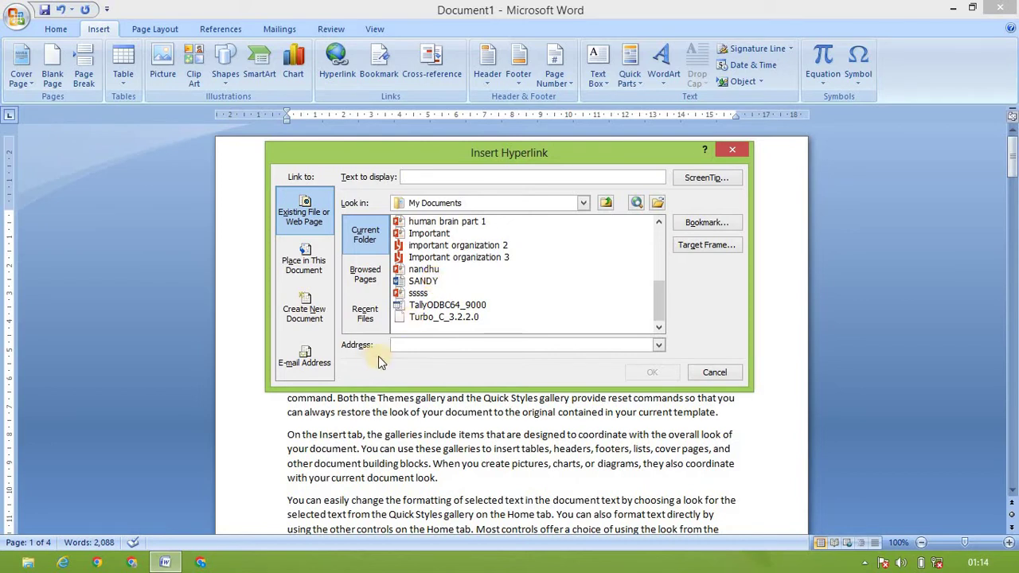
{"action": "left_click", "coordinate": [512, 344]}
{"action": "left_click", "coordinate": [427, 282]}
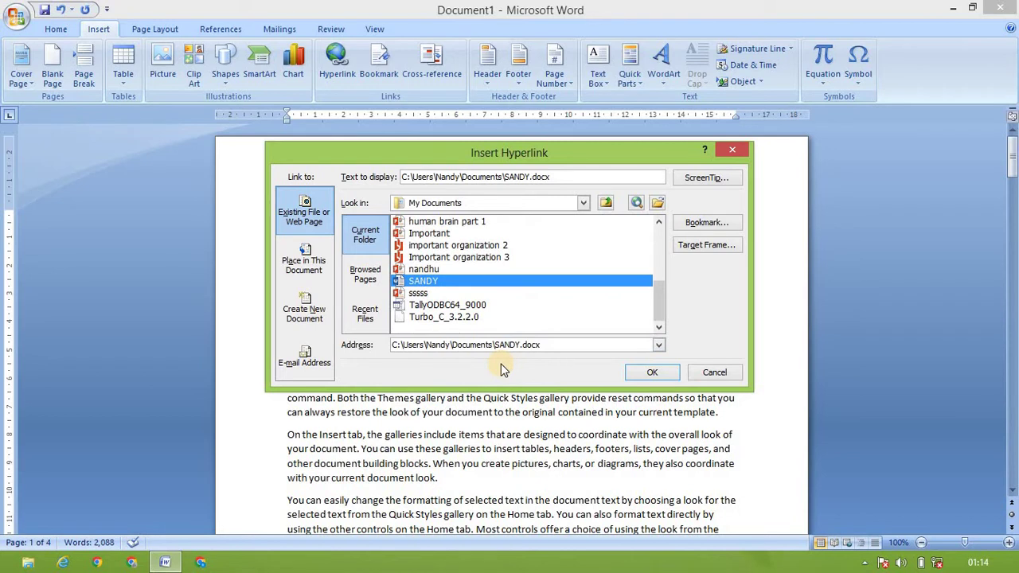
- Insert the SANDY.docx hyperlink, then test it by opening and closing SANDY
{"action": "left_click", "coordinate": [633, 374]}
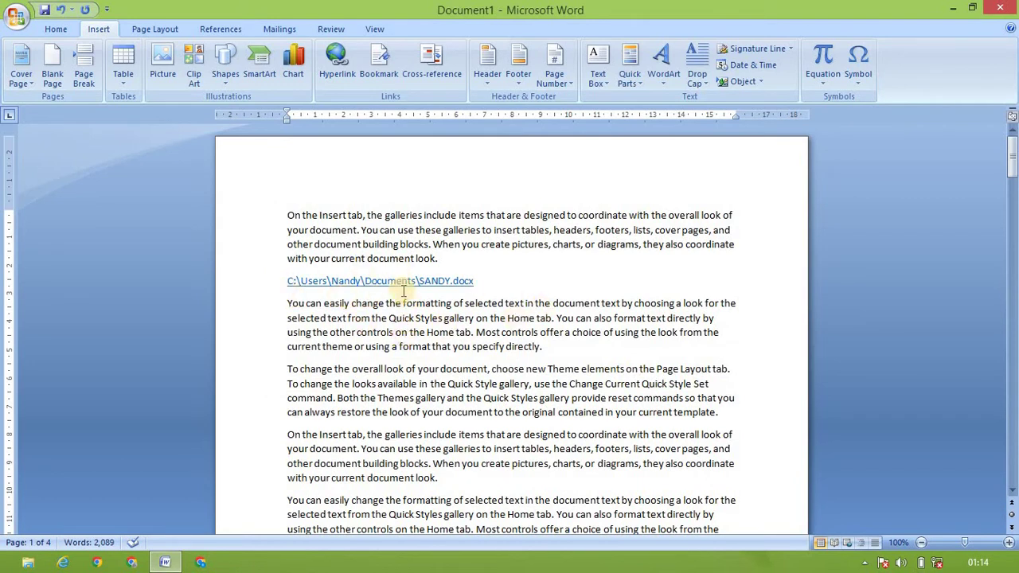
{"action": "mouse_move", "coordinate": [402, 283]}
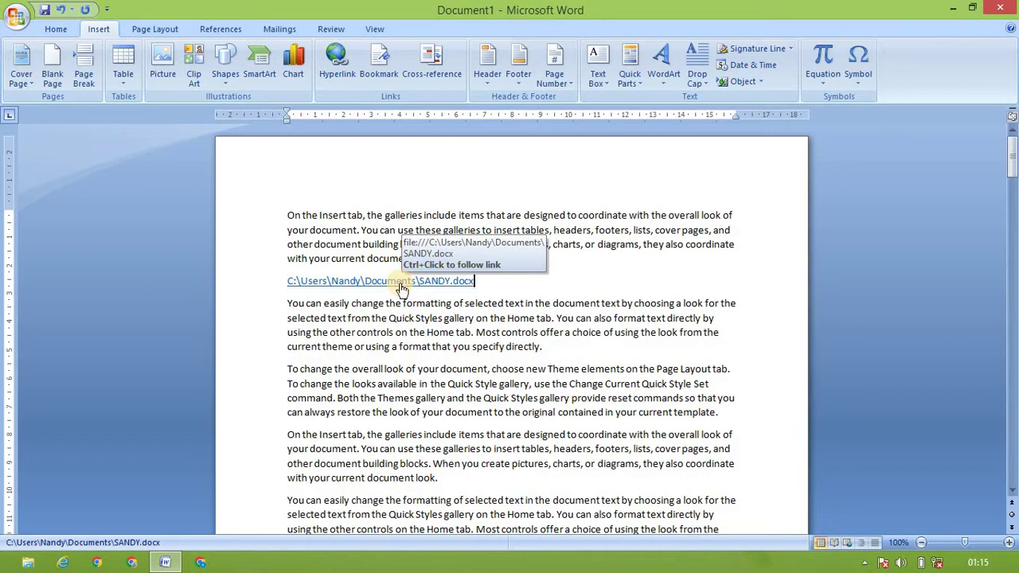
{"action": "left_click", "coordinate": [402, 288], "text": "ctrl"}
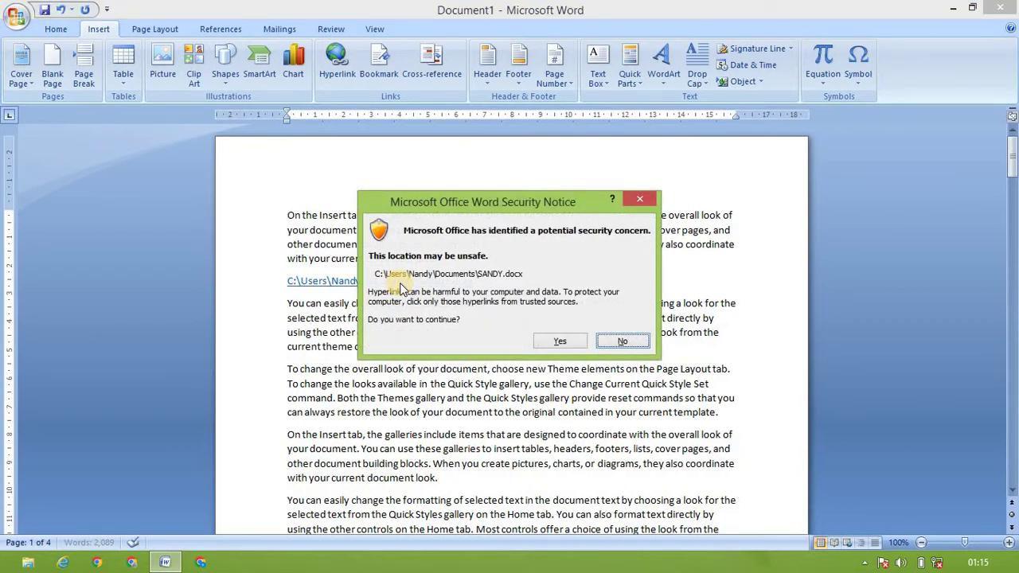
{"action": "left_click", "coordinate": [571, 344]}
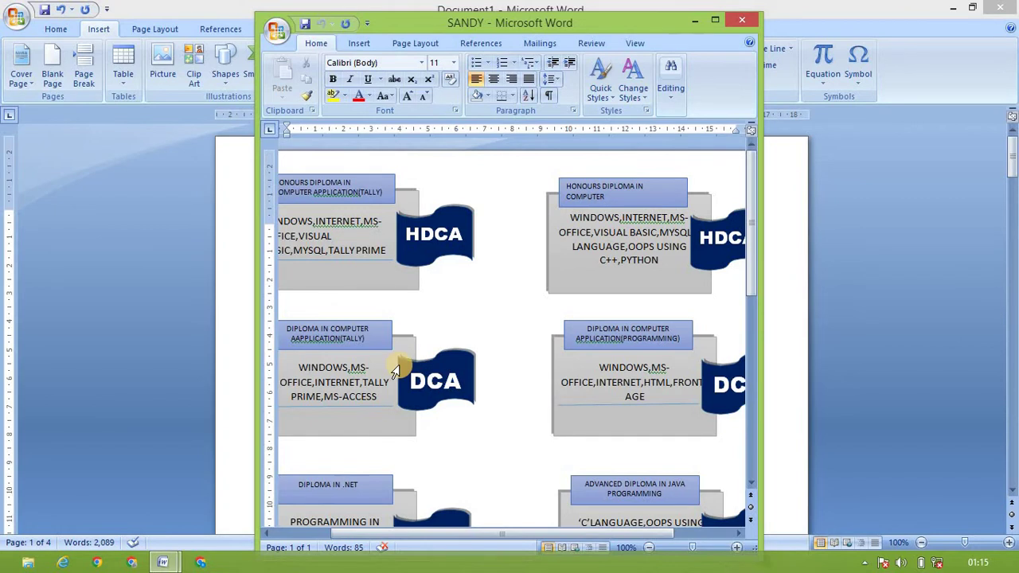
{"action": "left_click", "coordinate": [742, 19]}
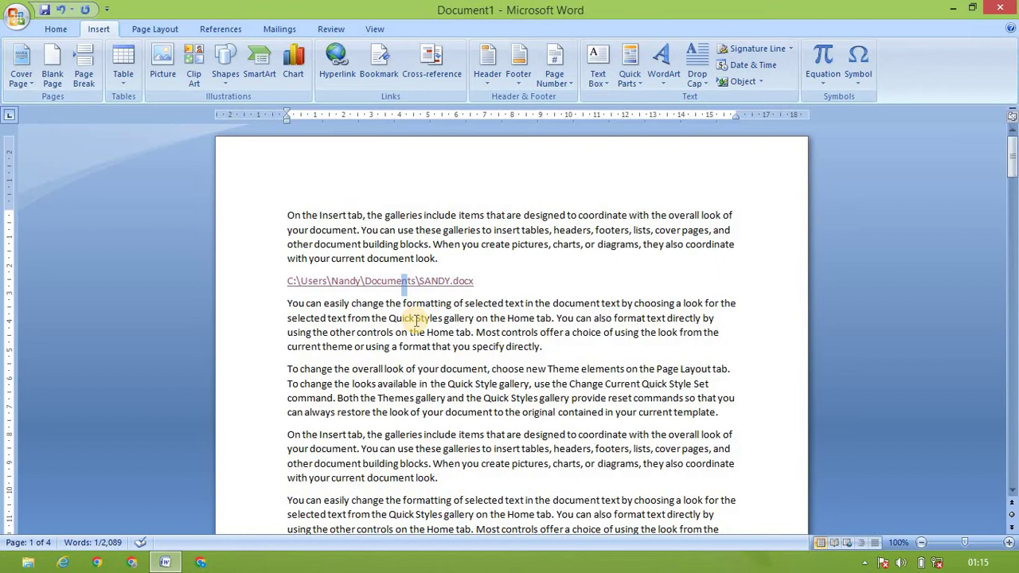
- Follow the SANDY.docx link again but decline opening the file
{"action": "left_click", "coordinate": [385, 287], "text": "ctrl"}
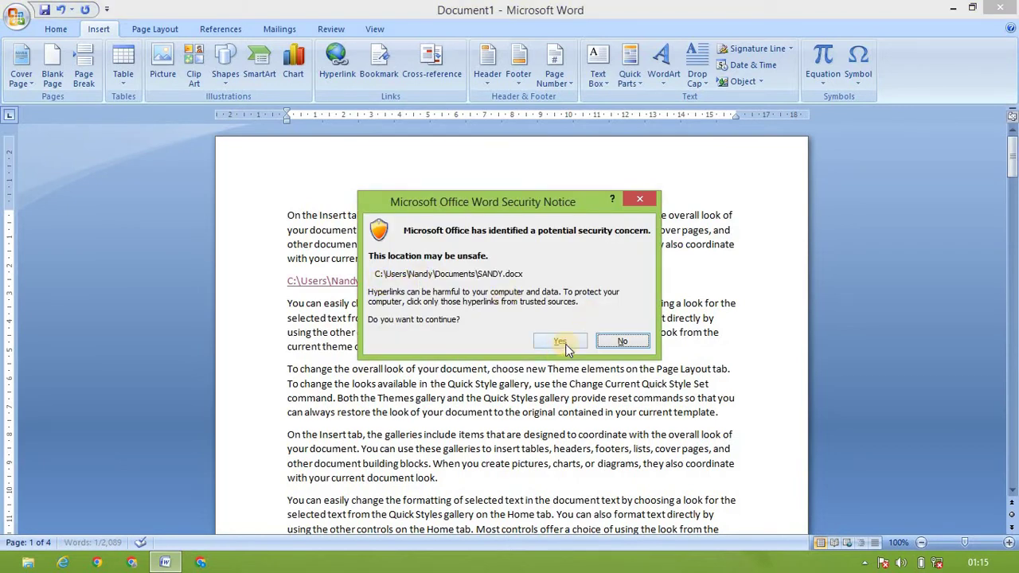
{"action": "left_click", "coordinate": [602, 342]}
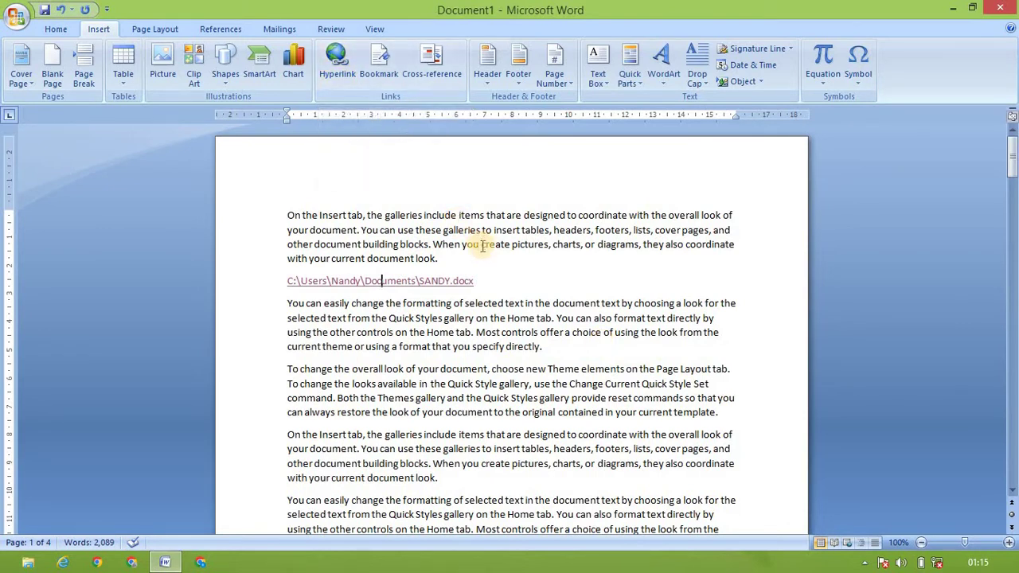
{"action": "left_click", "coordinate": [494, 275]}
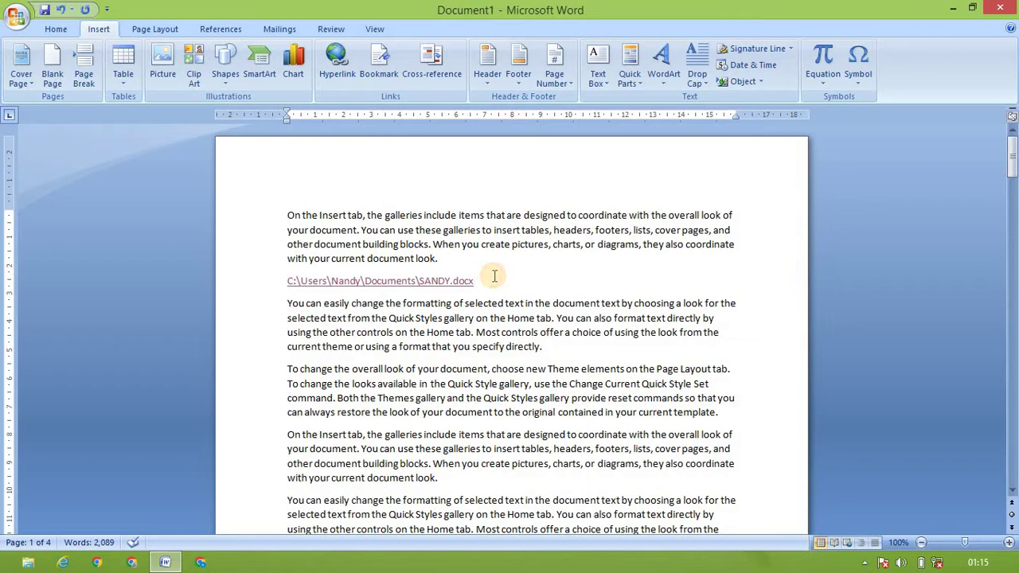
- Add an empty line below the SANDY.docx hyperlink and scroll down to page 2
{"action": "key", "text": "Return"}
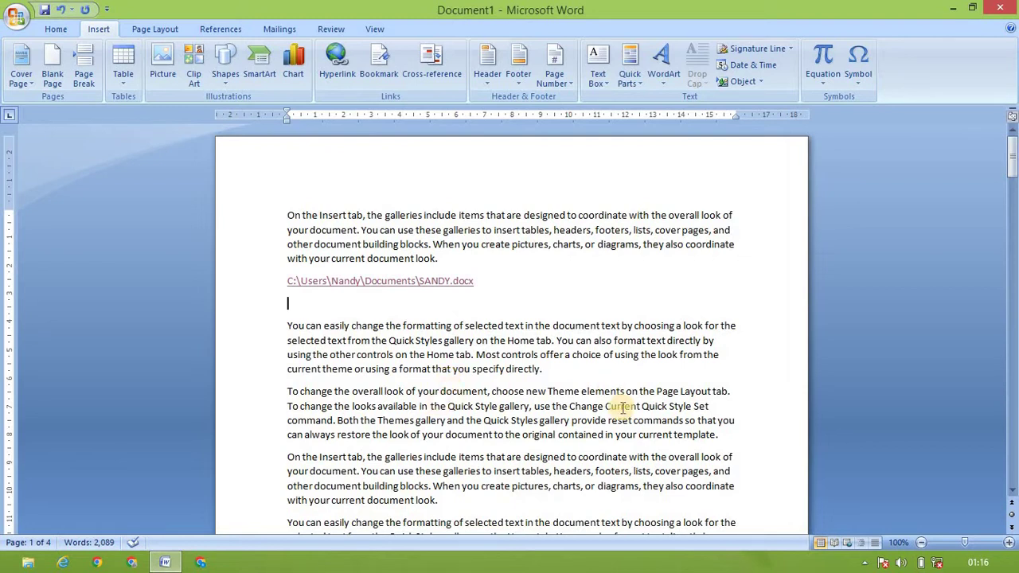
{"action": "left_click", "coordinate": [1012, 490]}
{"action": "left_click_drag", "start_coordinate": [1010, 494], "coordinate": [1010, 494]}
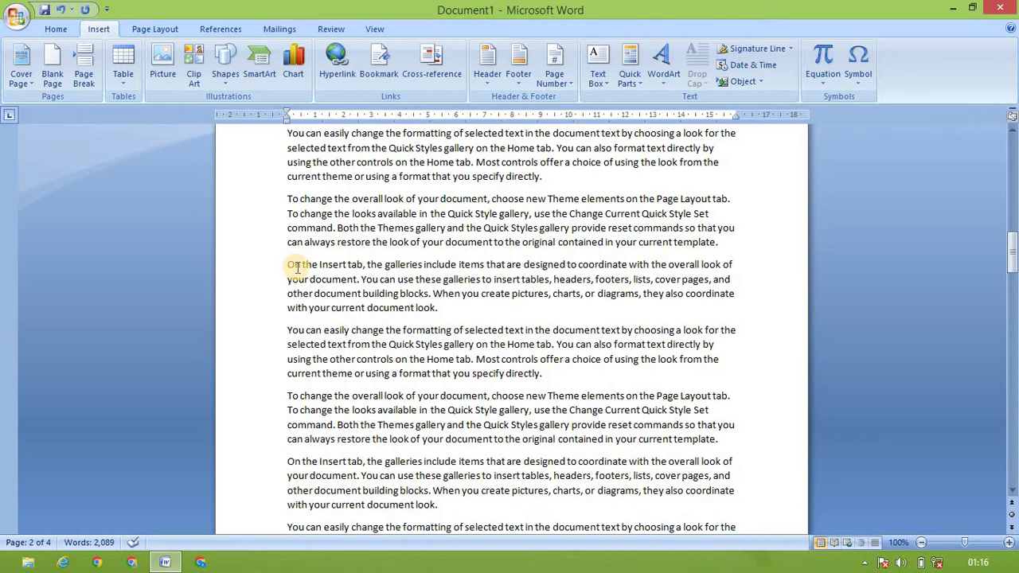
- Select the word On starting a page 2 paragraph and add it as bookmark mark1
{"action": "double_click", "coordinate": [293, 265]}
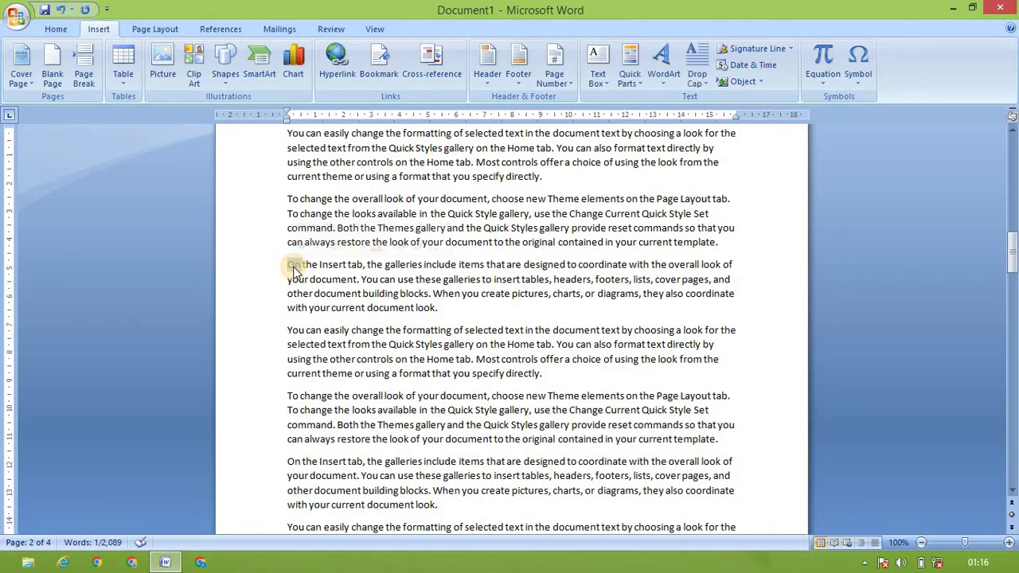
{"action": "left_click", "coordinate": [378, 65]}
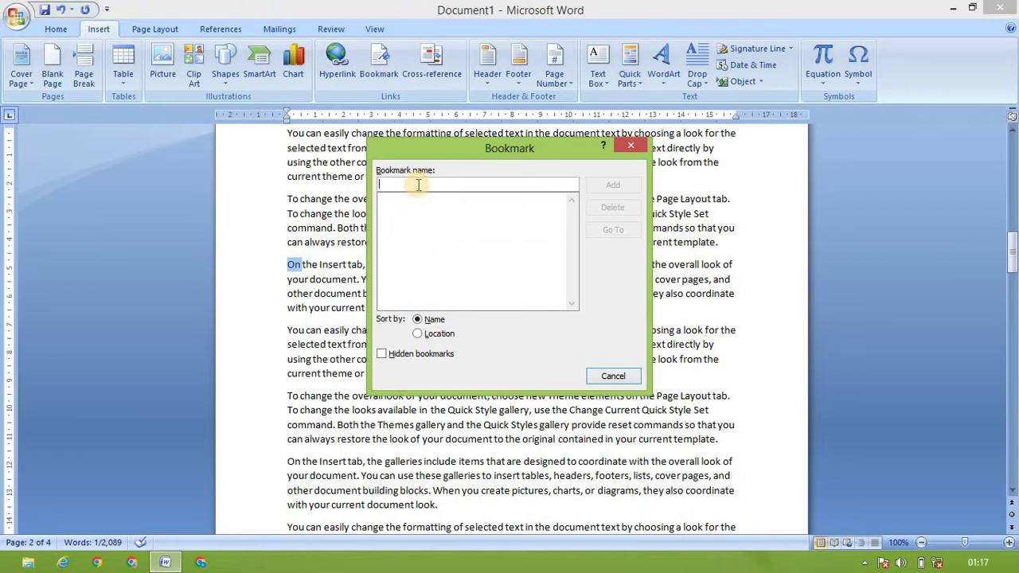
{"action": "type", "text": "mark"}
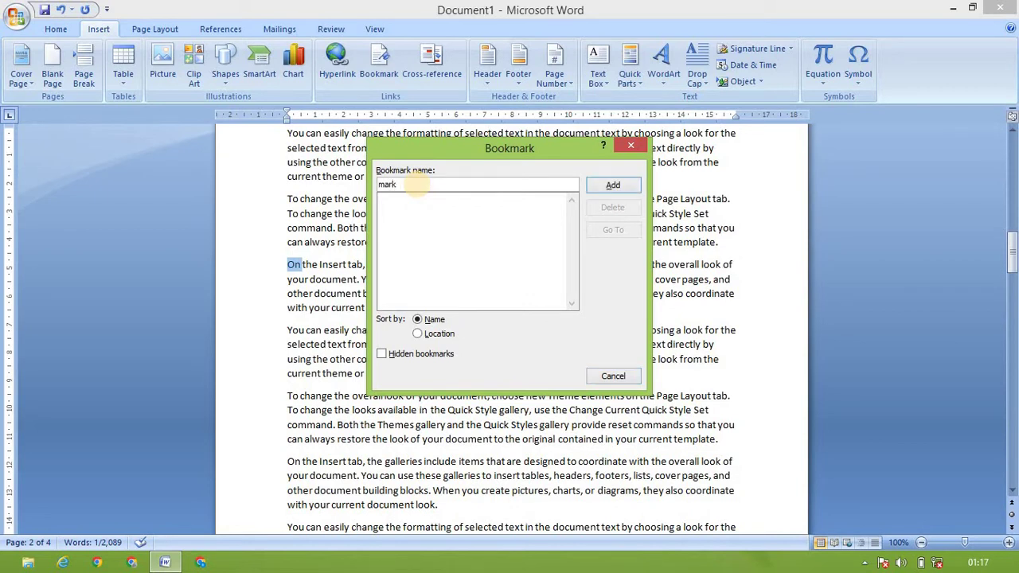
{"action": "type", "text": " 1"}
{"action": "left_click", "coordinate": [522, 183]}
{"action": "key", "text": "BackSpace"}
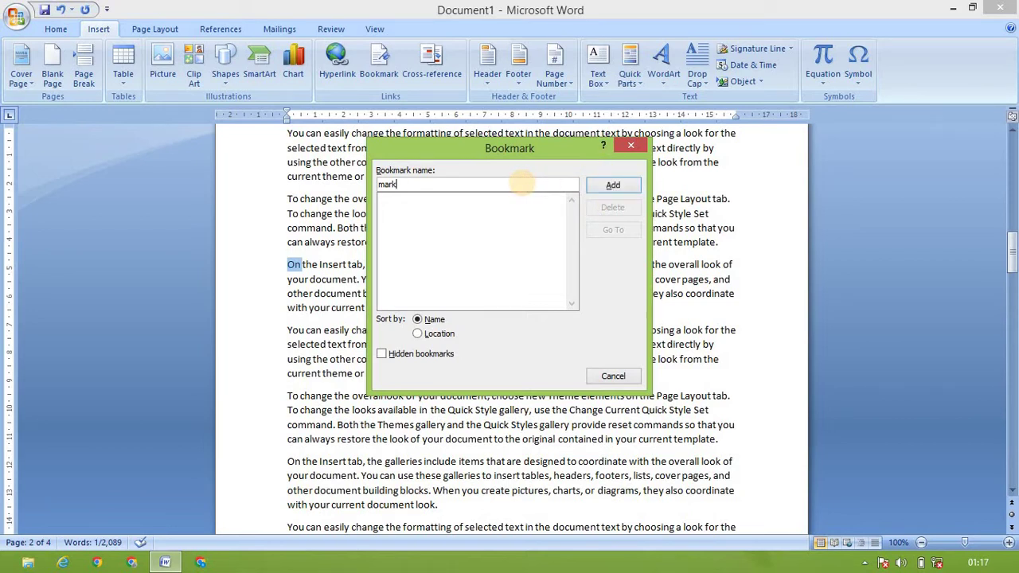
{"action": "type", "text": "1"}
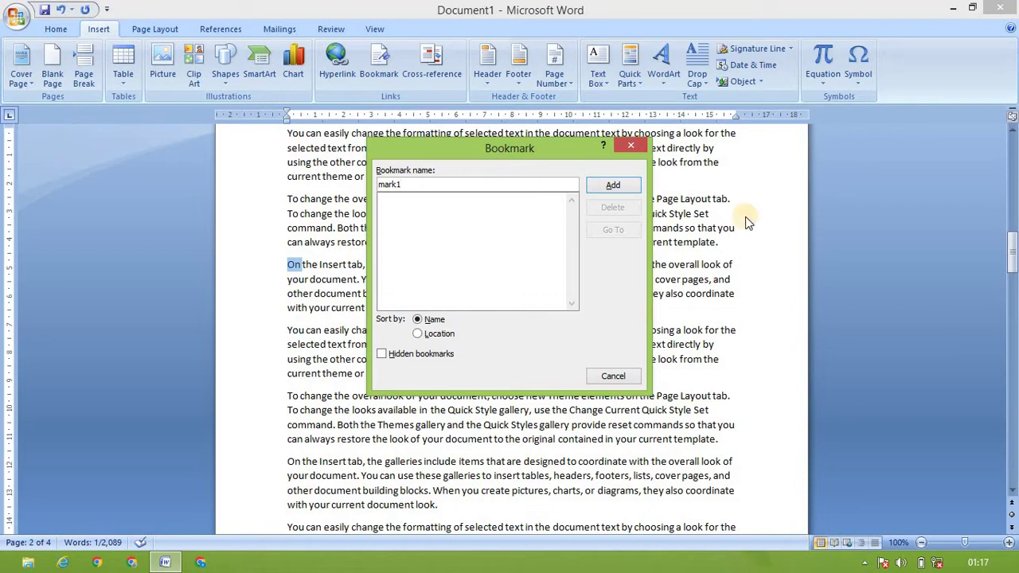
{"action": "left_click", "coordinate": [602, 188]}
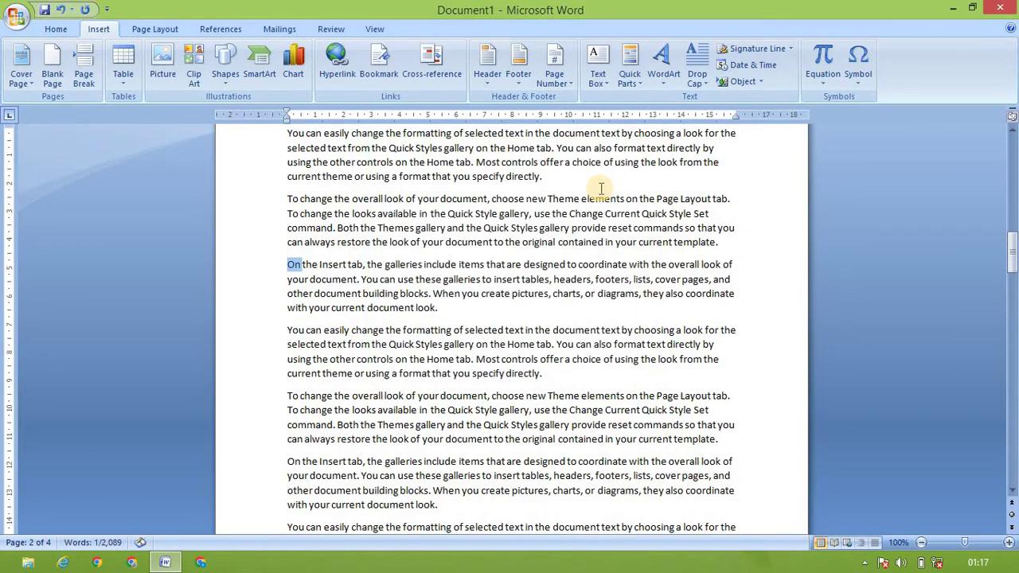
- Save the document to the Desktop as 'On the Insert tab'
{"action": "left_click_drag", "start_coordinate": [1016, 158], "coordinate": [1013, 137]}
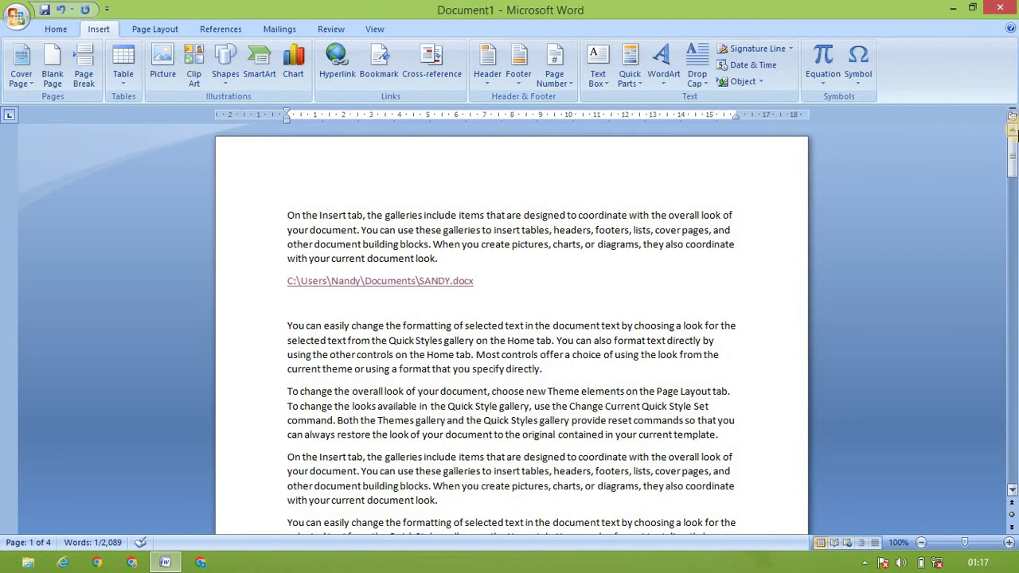
{"action": "key", "text": "ctrl+s"}
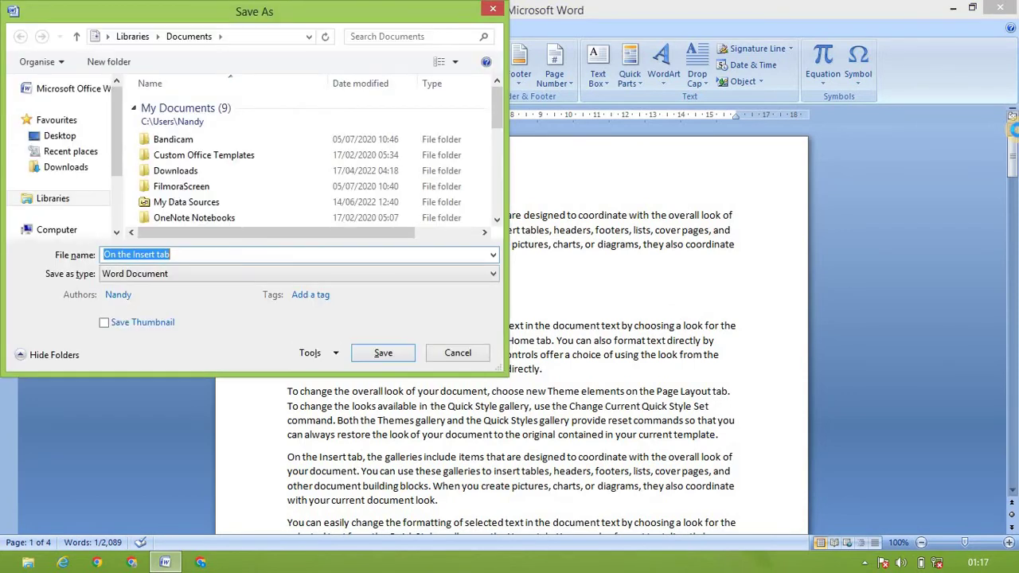
{"action": "left_click", "coordinate": [70, 137]}
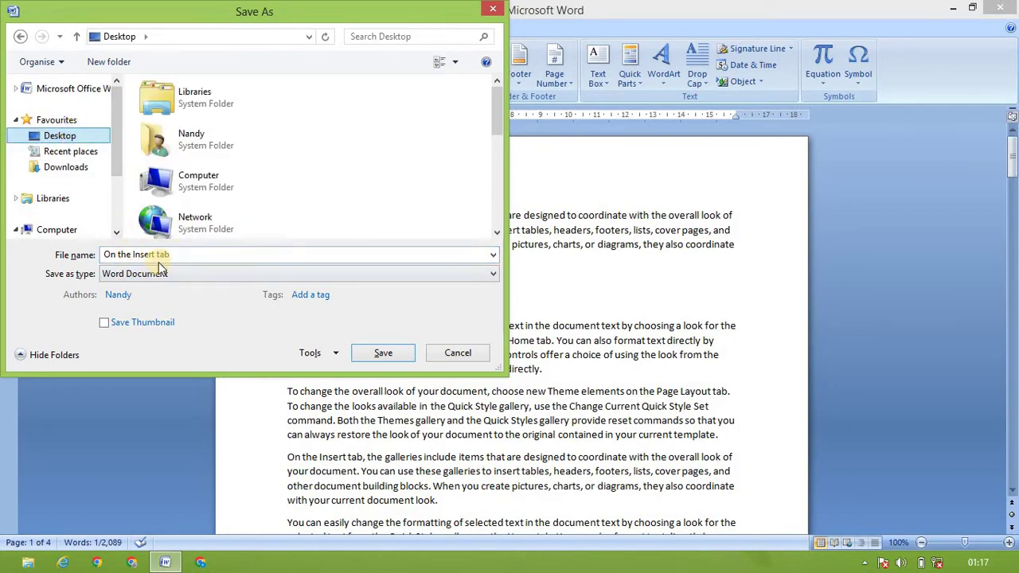
{"action": "left_click", "coordinate": [361, 351]}
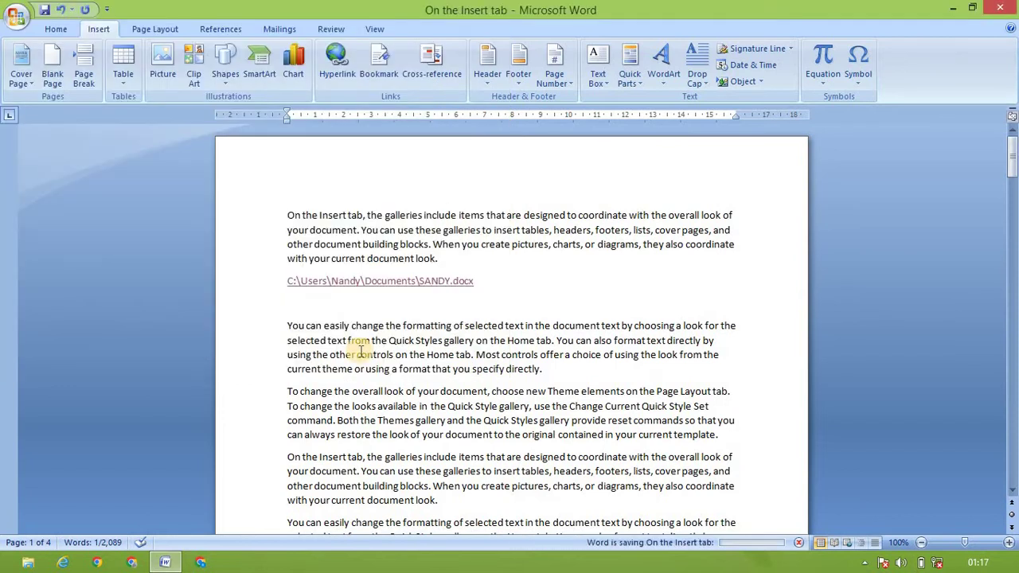
{"action": "left_click", "coordinate": [165, 564]}
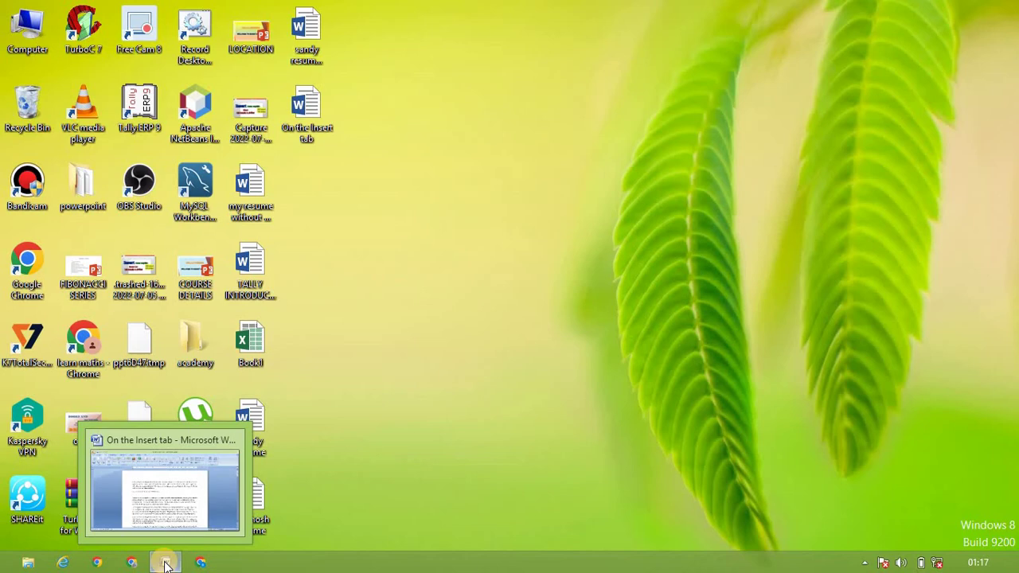
{"action": "left_click", "coordinate": [165, 564]}
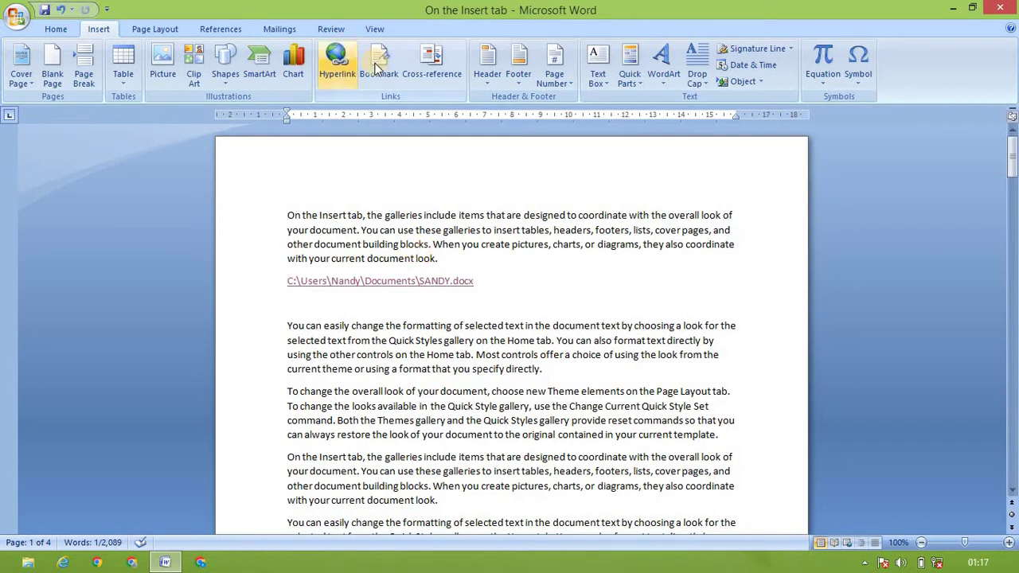
- Select mark1 in the Bookmark list, go to it, and close the dialog
{"action": "left_click", "coordinate": [378, 69]}
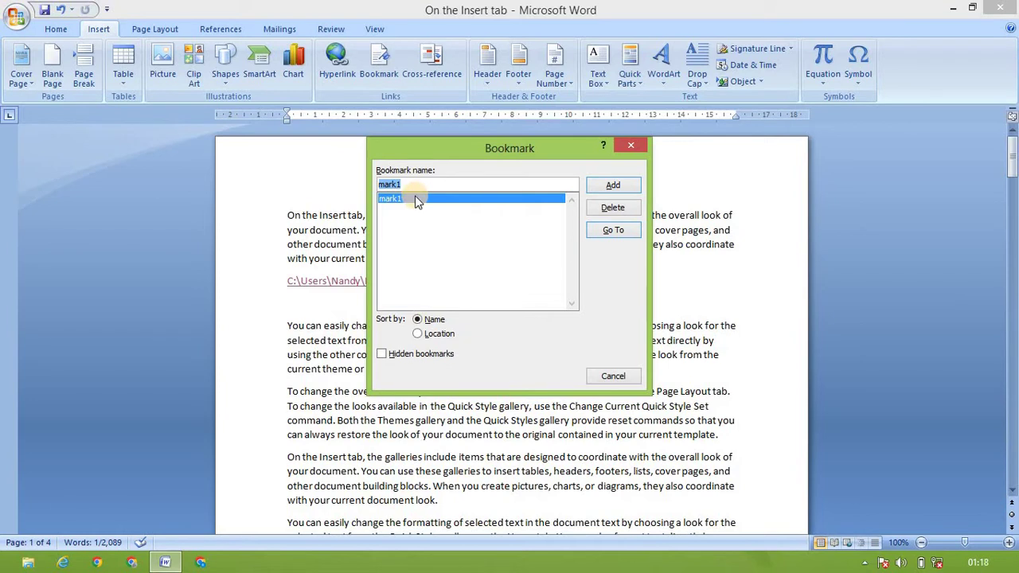
{"action": "left_click", "coordinate": [625, 234]}
{"action": "left_click", "coordinate": [613, 231]}
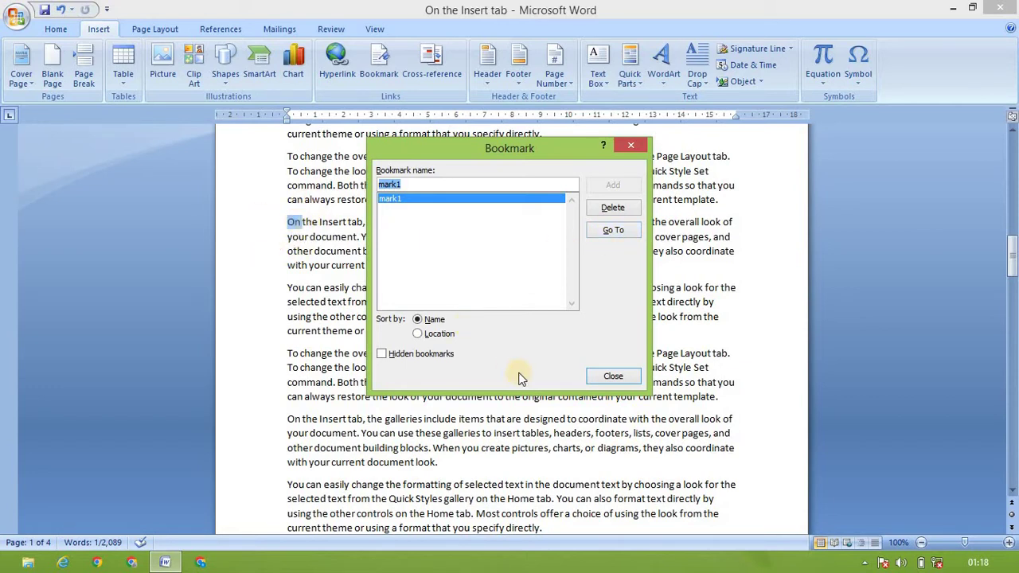
{"action": "left_click", "coordinate": [603, 376]}
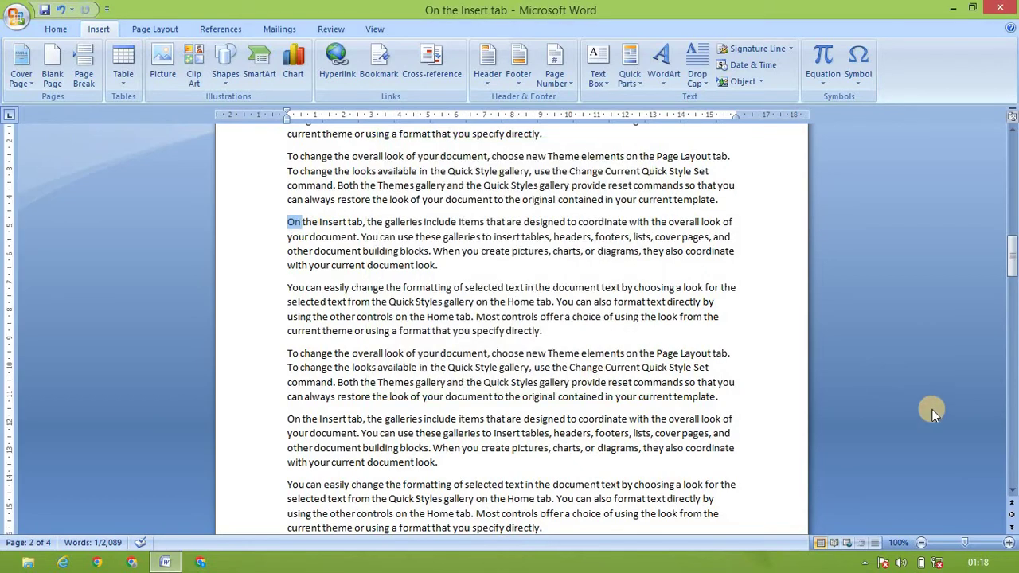
- Scroll to page 3 and bookmark the word You starting a paragraph as mark2
{"action": "left_click", "coordinate": [1011, 489]}
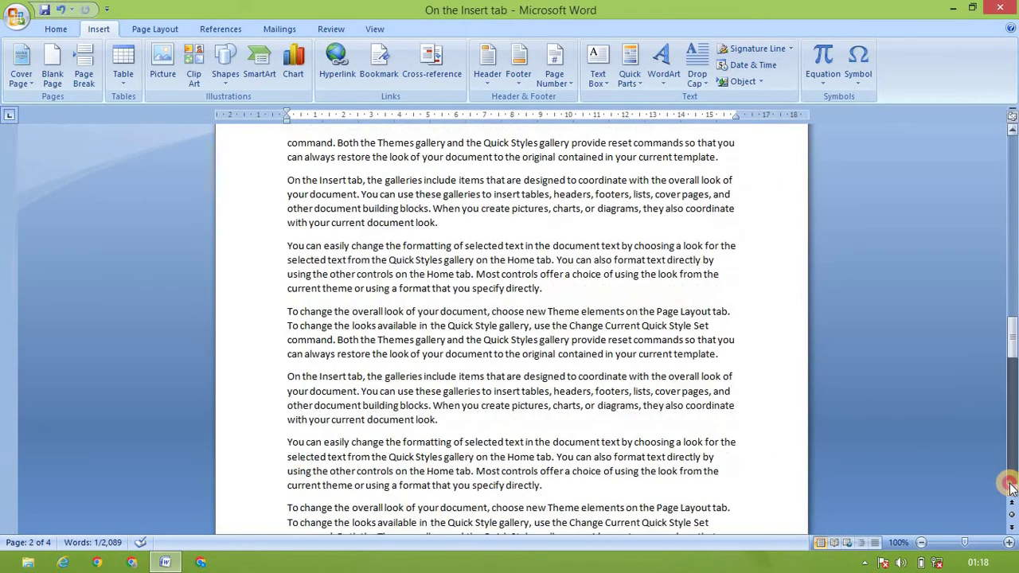
{"action": "left_click", "coordinate": [1011, 486]}
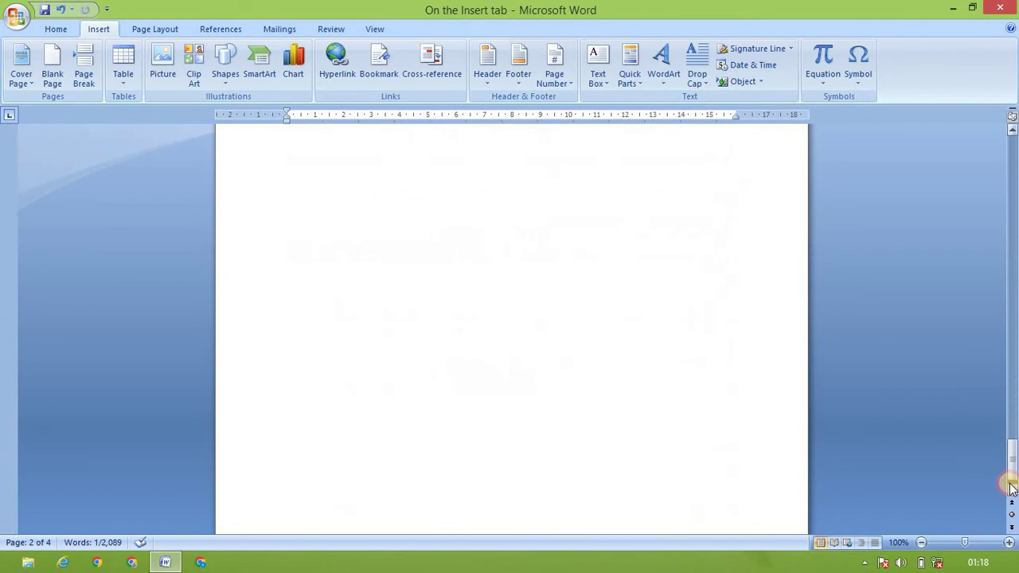
{"action": "left_click", "coordinate": [1011, 134]}
{"action": "left_click", "coordinate": [1011, 134]}
{"action": "left_click", "coordinate": [1012, 134]}
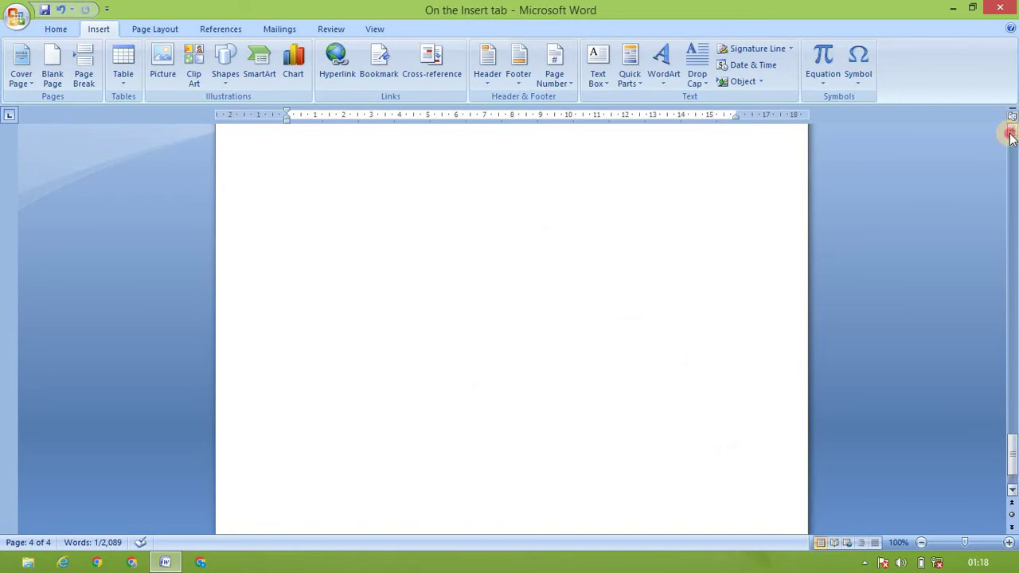
{"action": "left_click", "coordinate": [1012, 135]}
{"action": "left_click", "coordinate": [1011, 136]}
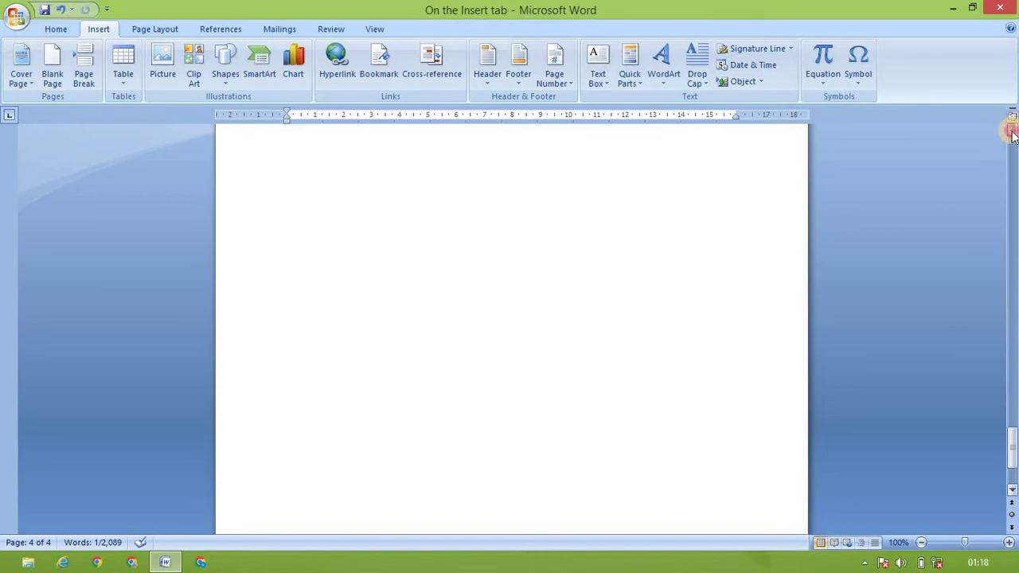
{"action": "left_click", "coordinate": [1011, 136]}
{"action": "left_click", "coordinate": [1011, 136]}
{"action": "left_click", "coordinate": [1011, 136]}
{"action": "left_click", "coordinate": [1011, 135]}
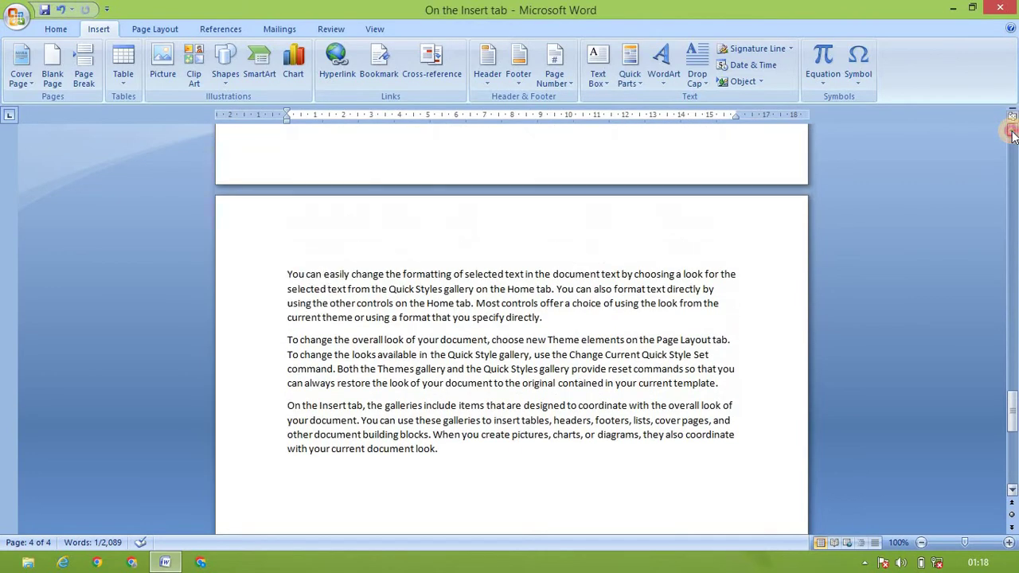
{"action": "left_click", "coordinate": [1012, 135]}
{"action": "left_click", "coordinate": [1012, 136]}
{"action": "left_click", "coordinate": [1011, 135]}
{"action": "left_click", "coordinate": [1011, 135]}
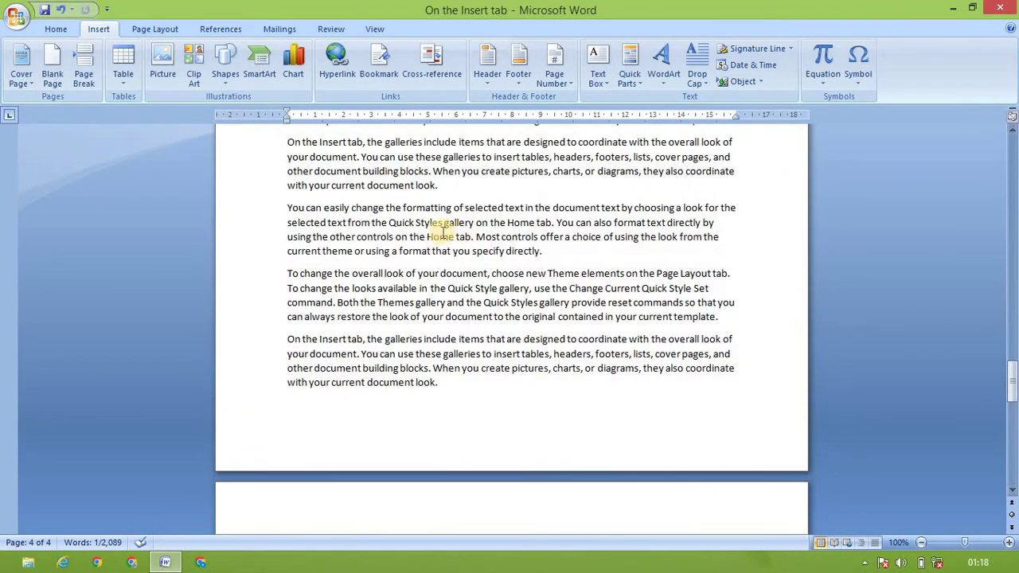
{"action": "double_click", "coordinate": [294, 208]}
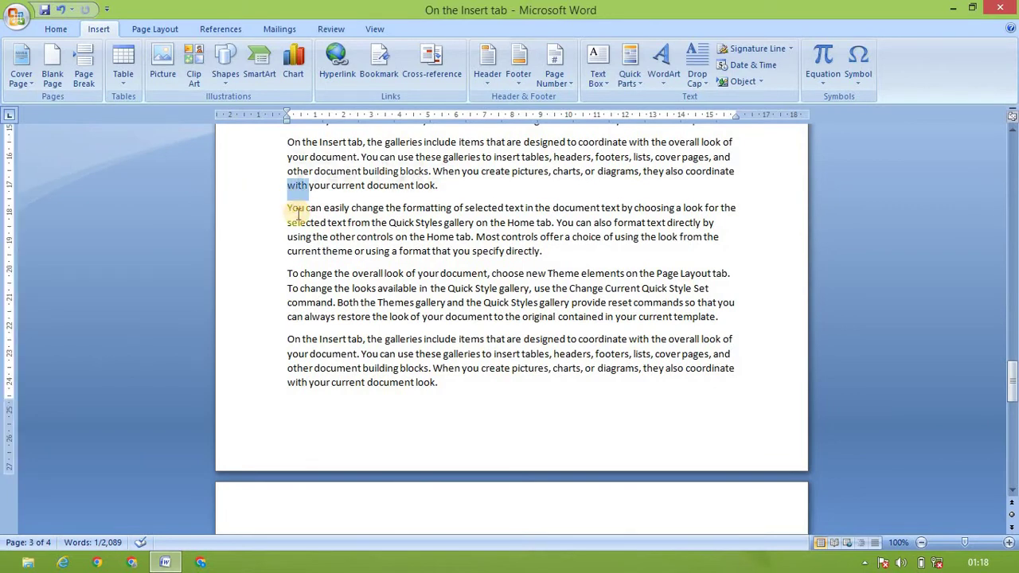
{"action": "left_click", "coordinate": [378, 59]}
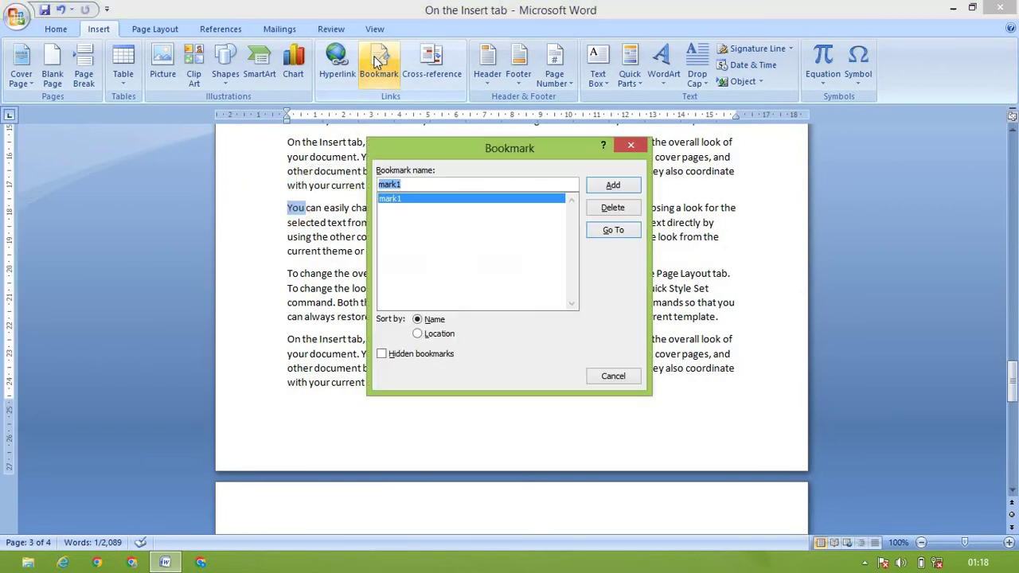
{"action": "left_click", "coordinate": [425, 184]}
{"action": "key", "text": "BackSpace"}
{"action": "type", "text": "2"}
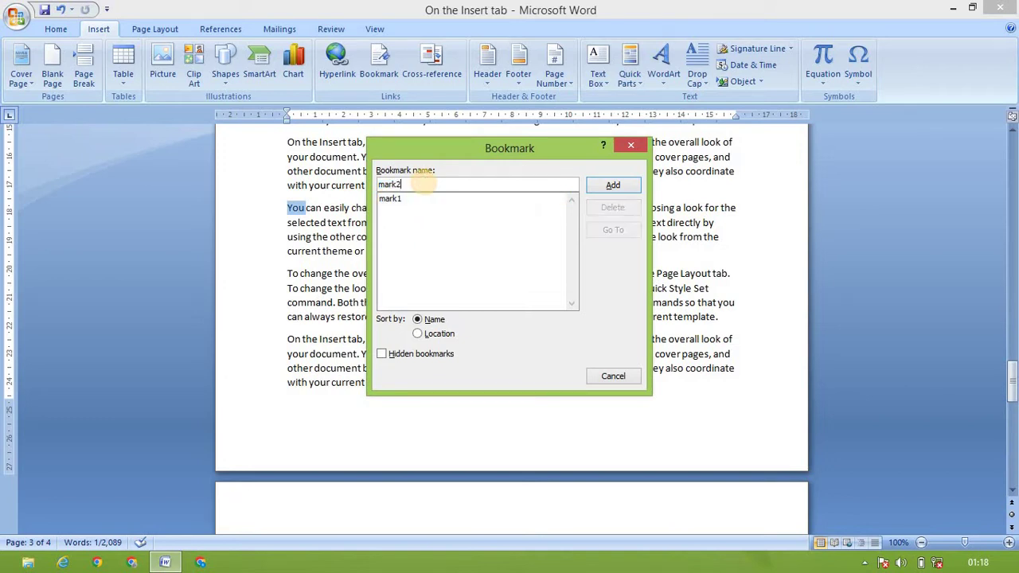
{"action": "left_click", "coordinate": [595, 184]}
{"action": "left_click", "coordinate": [602, 208]}
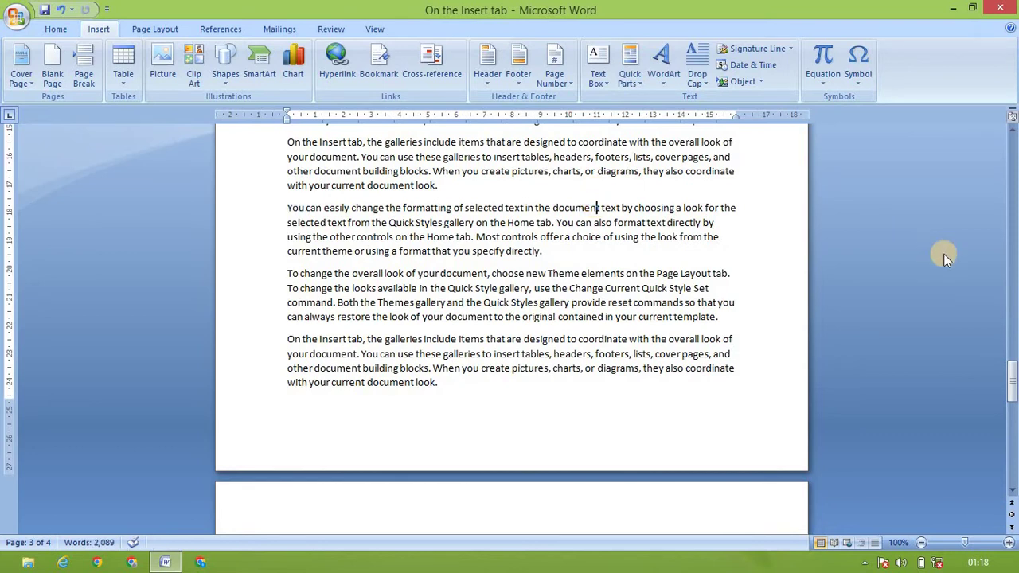
- Scroll back to page 1 and confirm the Bookmark list shows mark1 and mark2
{"action": "left_click_drag", "start_coordinate": [1014, 342], "coordinate": [1012, 151]}
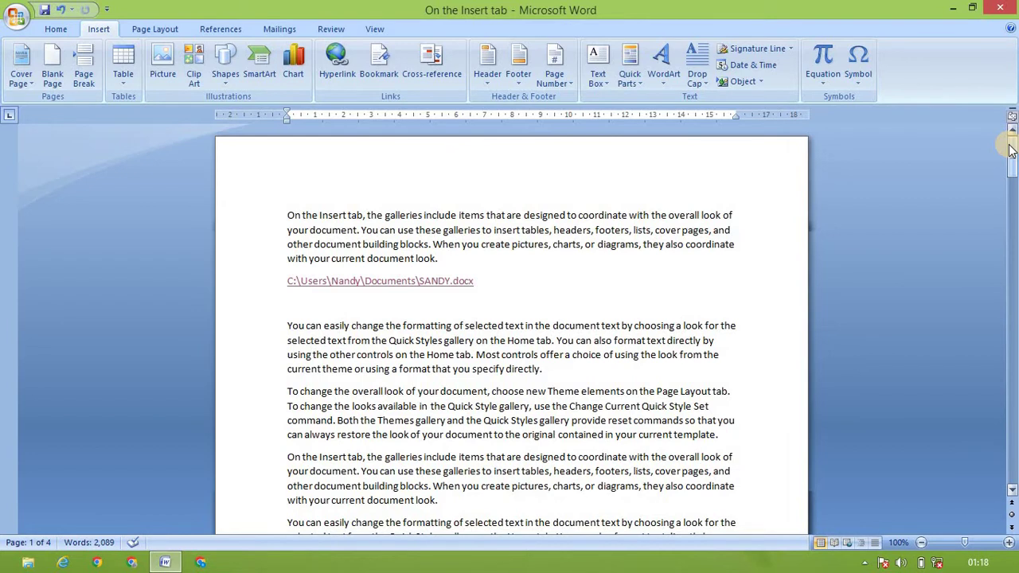
{"action": "left_click", "coordinate": [382, 58]}
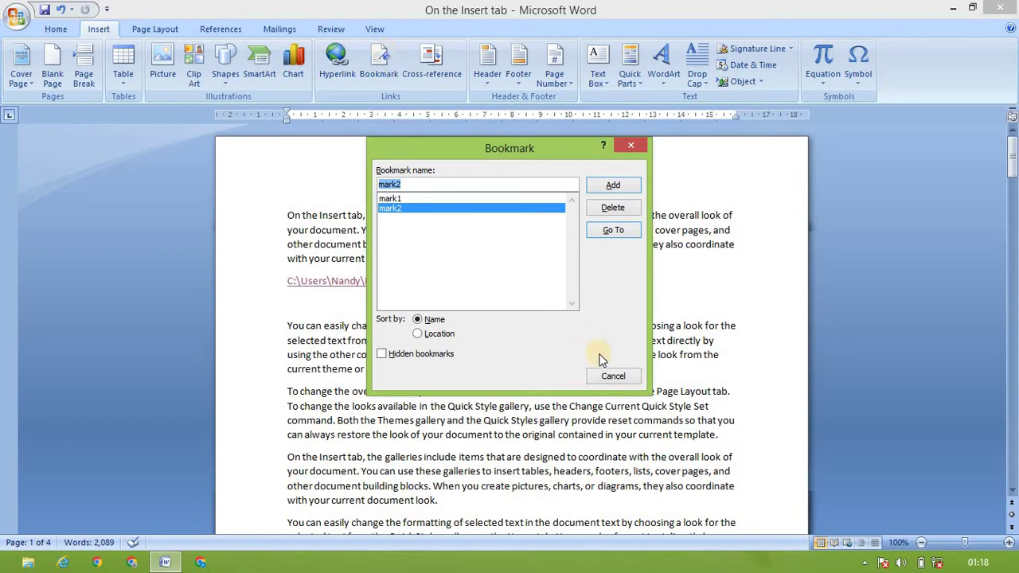
{"action": "left_click", "coordinate": [610, 380]}
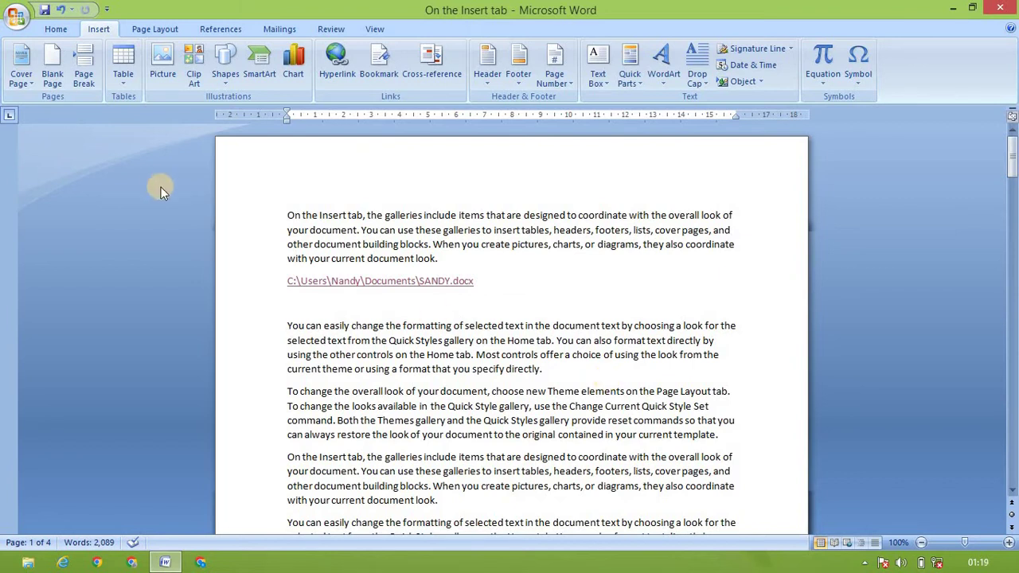
- Save the document, jump to bookmarks mark2 and mark1 to check them, then return to the top
{"action": "left_click", "coordinate": [17, 16]}
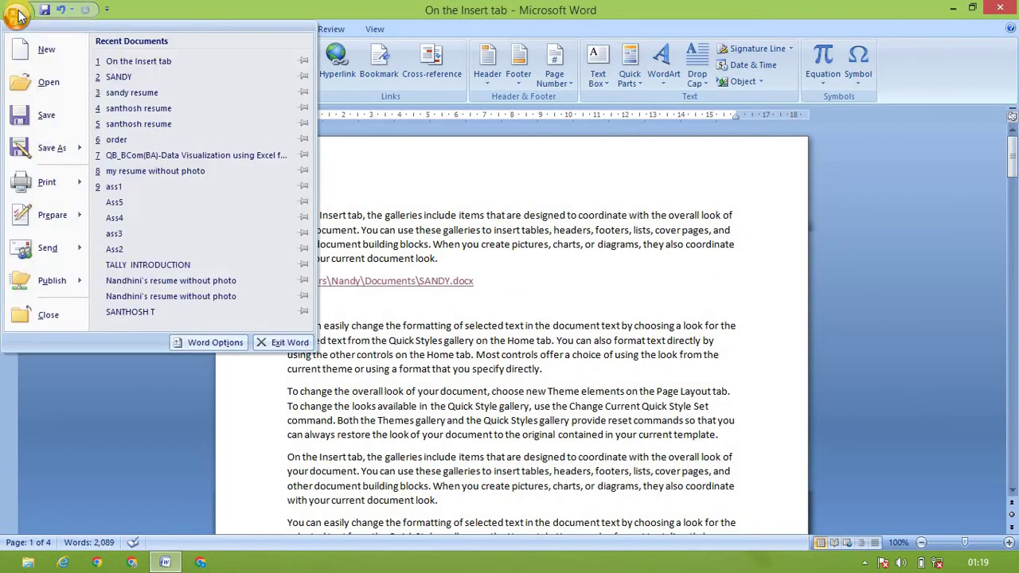
{"action": "left_click", "coordinate": [43, 120]}
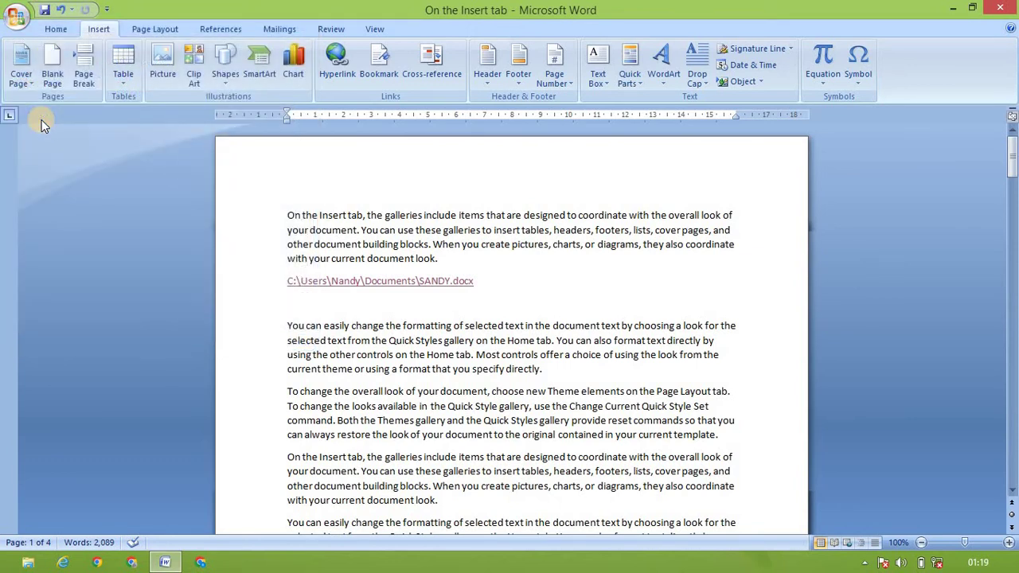
{"action": "left_click", "coordinate": [374, 66]}
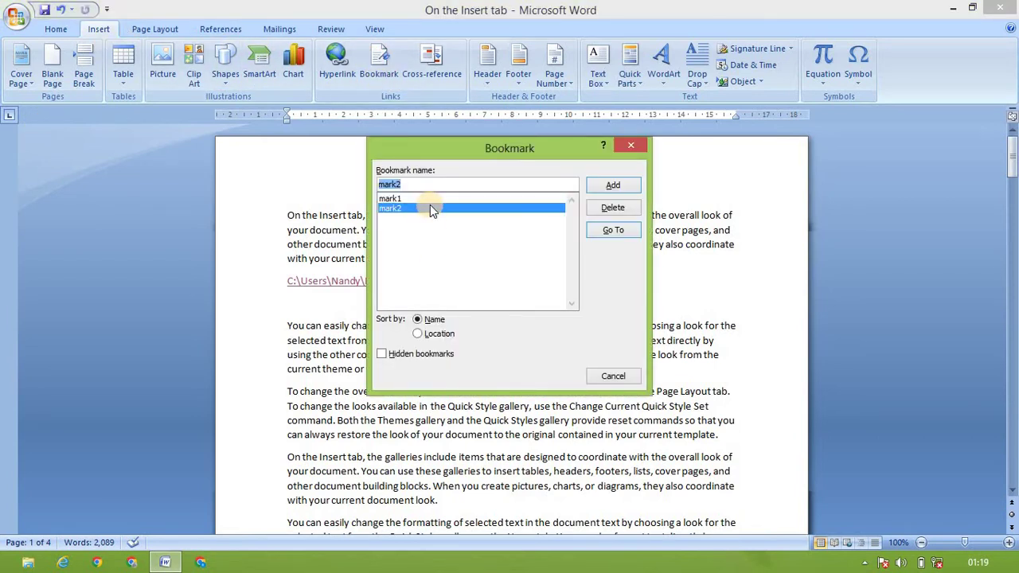
{"action": "left_click", "coordinate": [602, 232]}
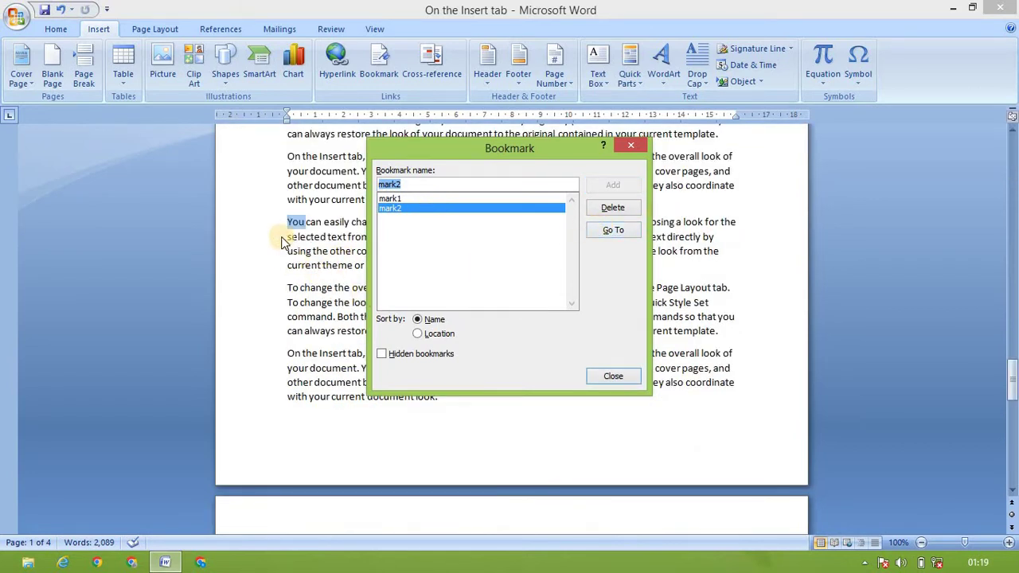
{"action": "left_click", "coordinate": [402, 199]}
{"action": "left_click", "coordinate": [604, 228]}
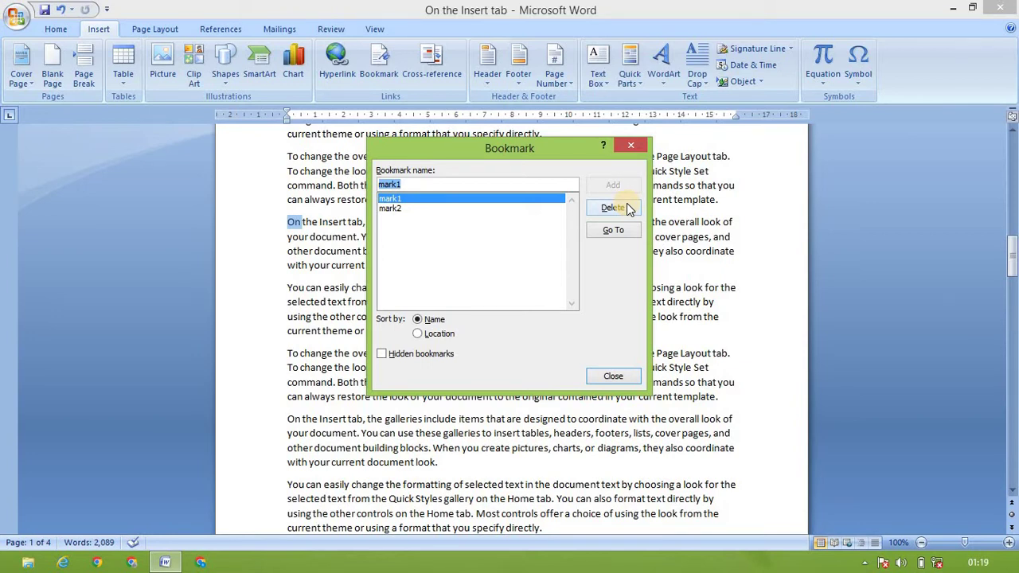
{"action": "left_click", "coordinate": [609, 374]}
{"action": "key", "text": "ctrl+Home"}
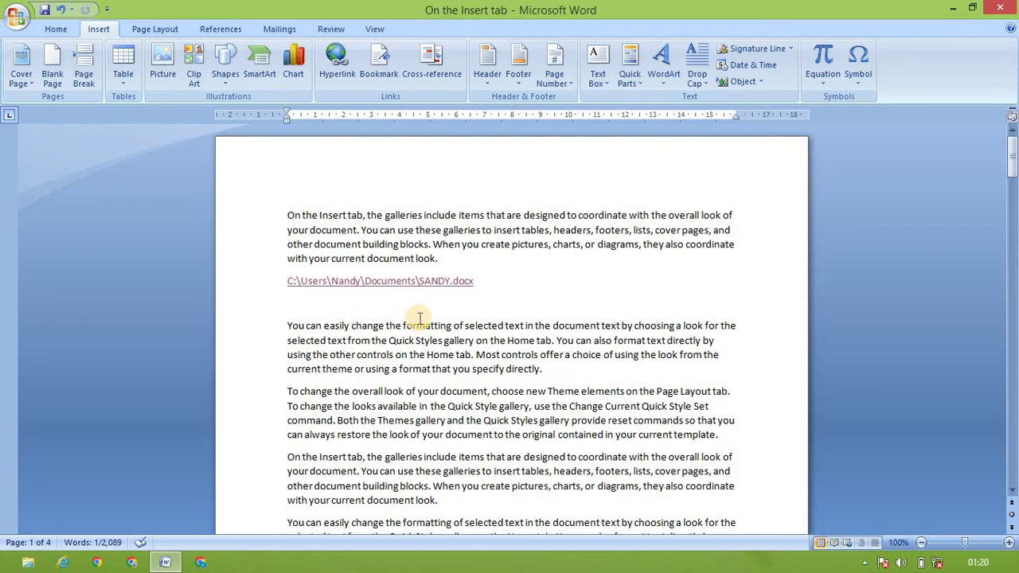
{"action": "left_click", "coordinate": [383, 66]}
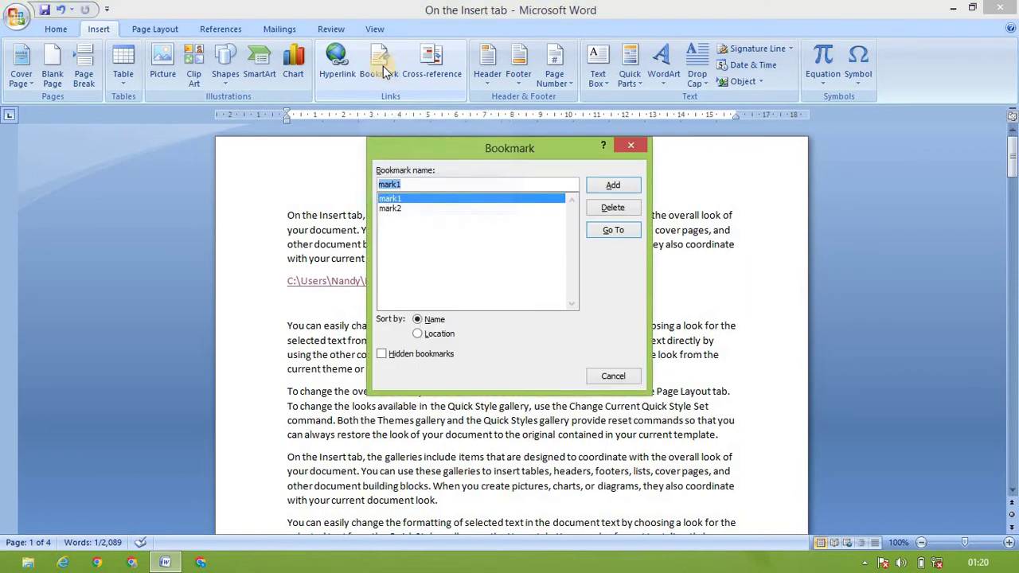
{"action": "left_click", "coordinate": [500, 209]}
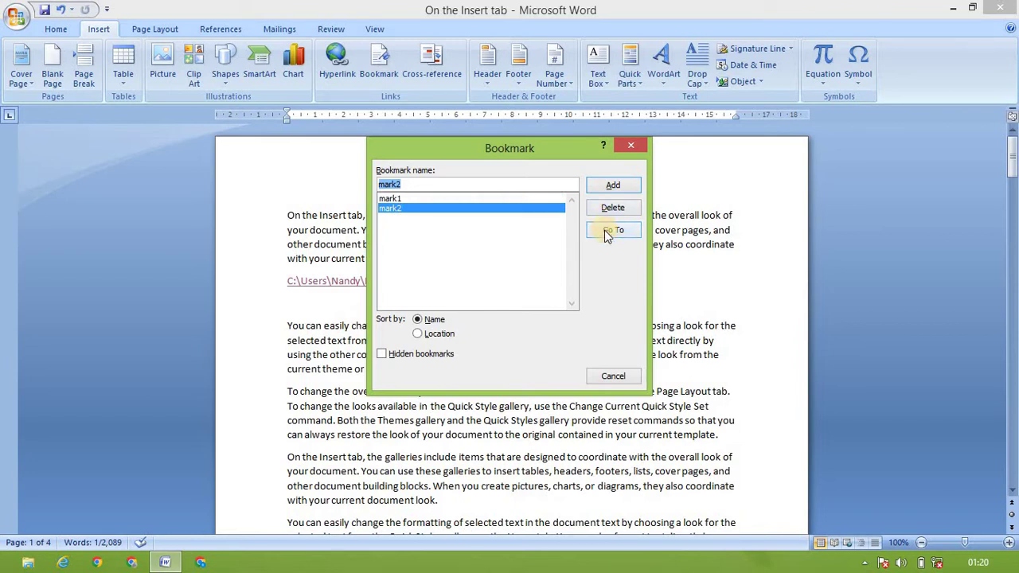
{"action": "left_click", "coordinate": [631, 375]}
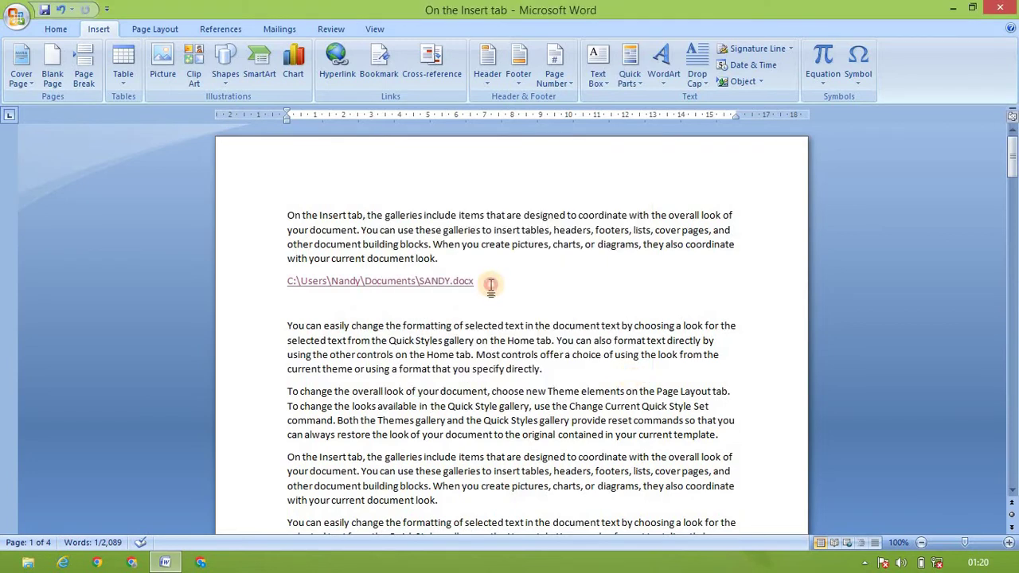
{"action": "left_click", "coordinate": [490, 285]}
{"action": "key", "text": "Return"}
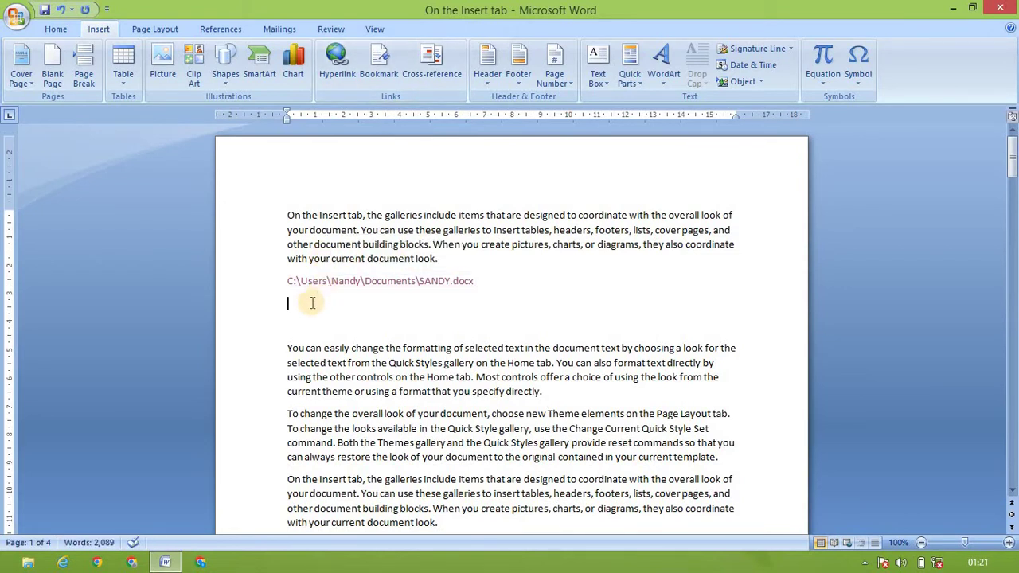
- Bring up the Cross-reference dialog from the Insert ribbon
{"action": "left_click", "coordinate": [432, 62]}
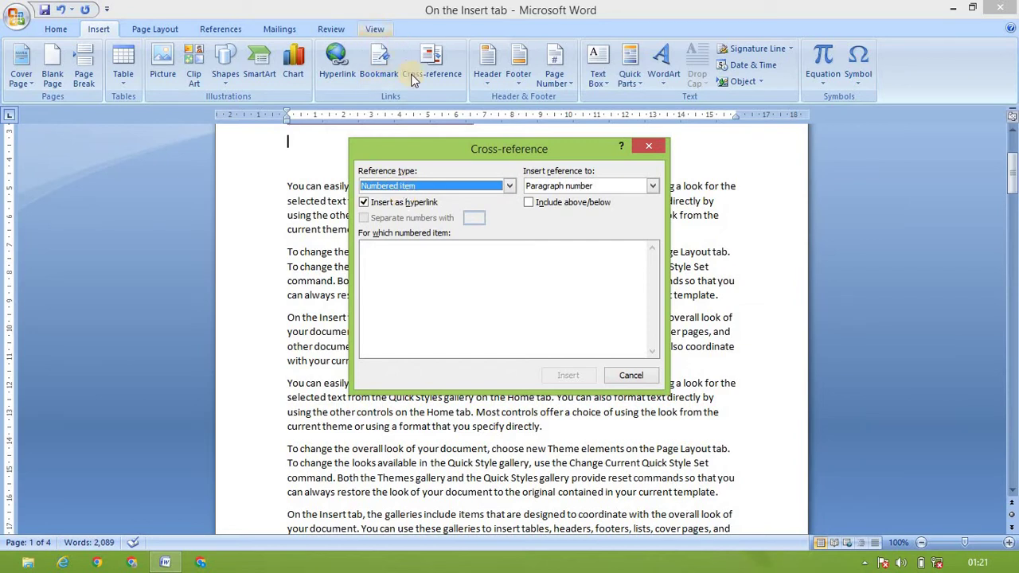
- Set reference type to Bookmark, keep Insert as hyperlink checked, and select mark1
{"action": "left_click", "coordinate": [508, 187]}
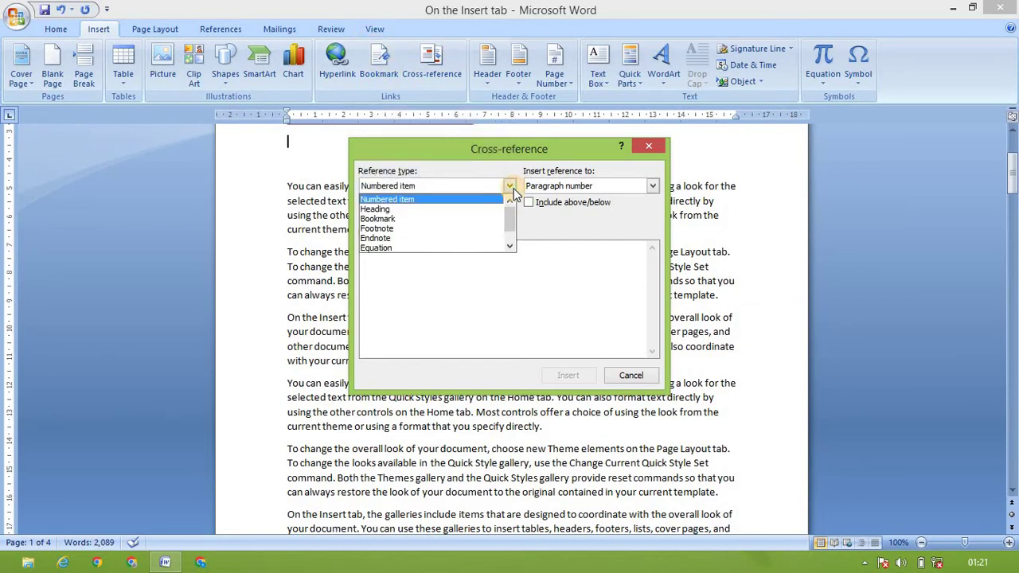
{"action": "left_click", "coordinate": [473, 218]}
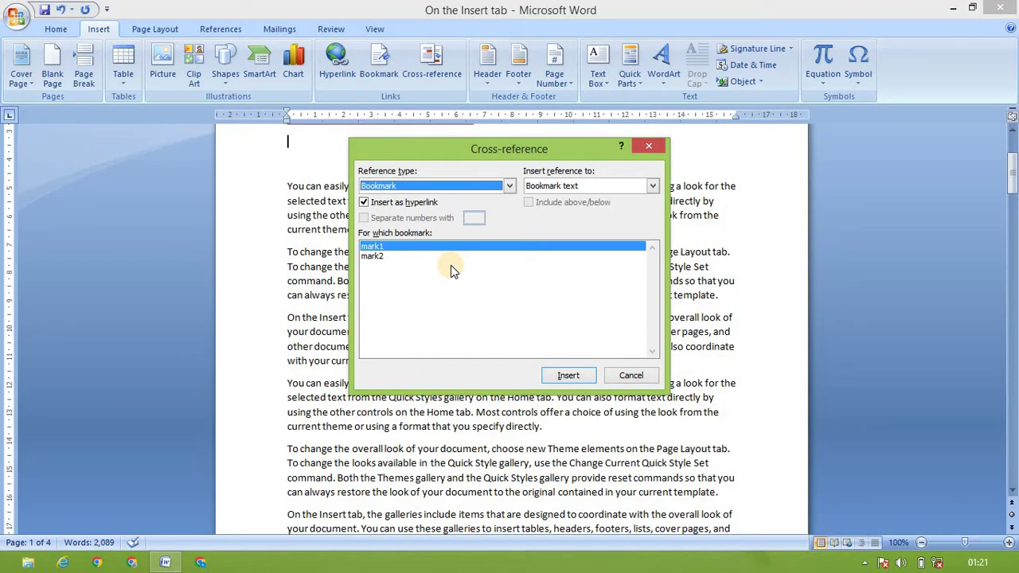
{"action": "left_click", "coordinate": [366, 203]}
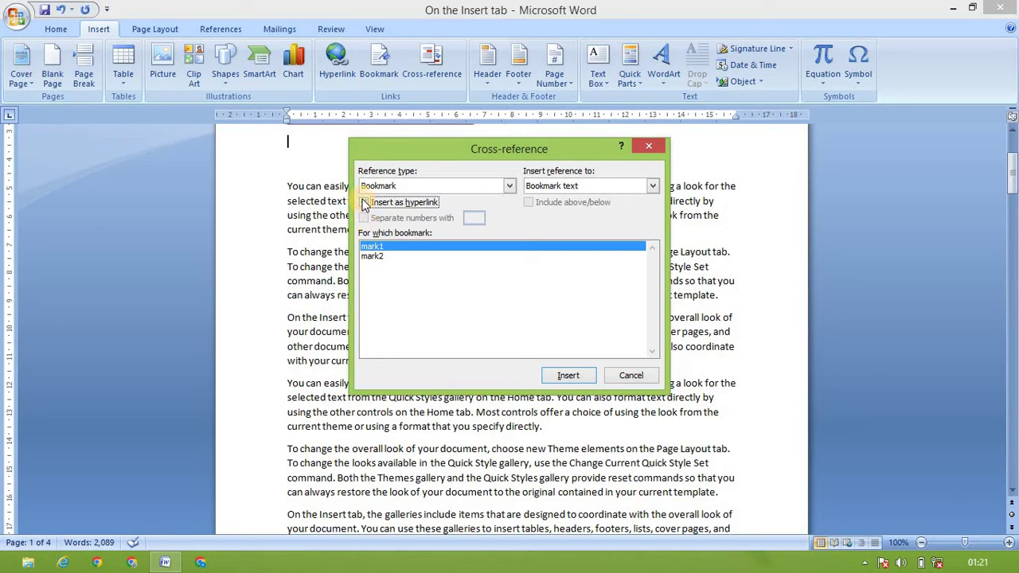
{"action": "left_click", "coordinate": [364, 202]}
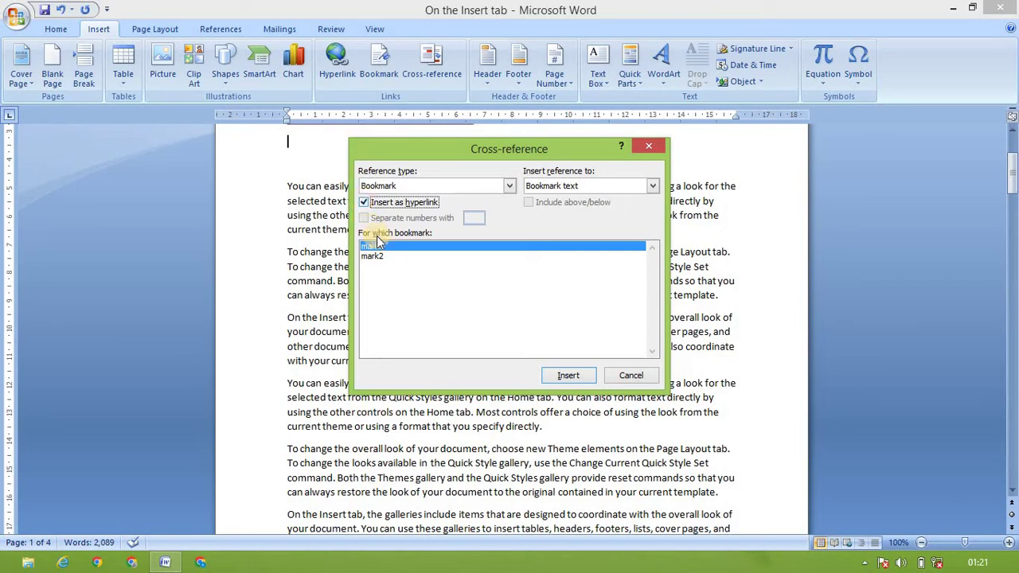
{"action": "left_click", "coordinate": [391, 248]}
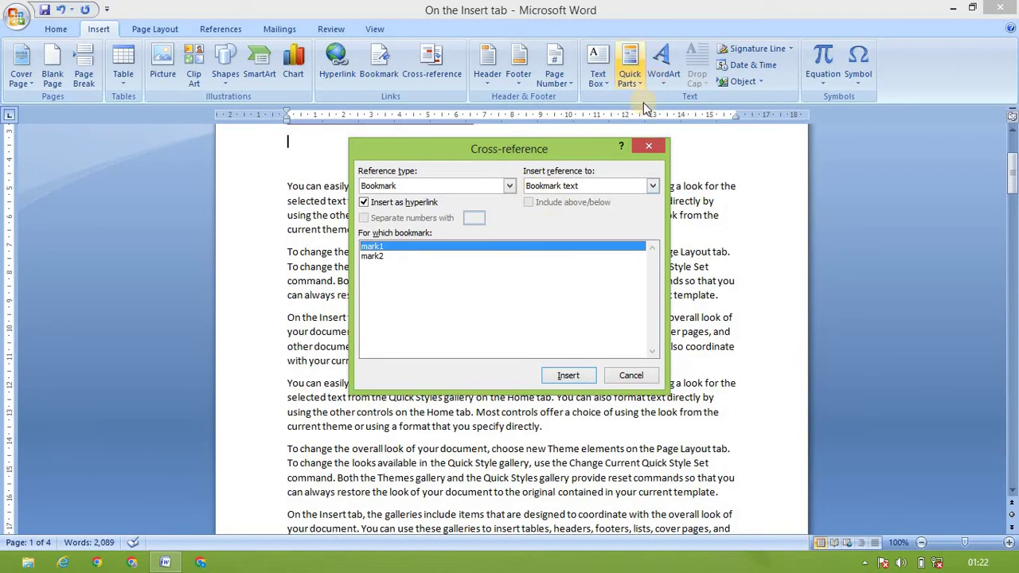
- Insert mark1's bookmark text 'On' as the cross-reference, then close the dialog
{"action": "left_click", "coordinate": [652, 188]}
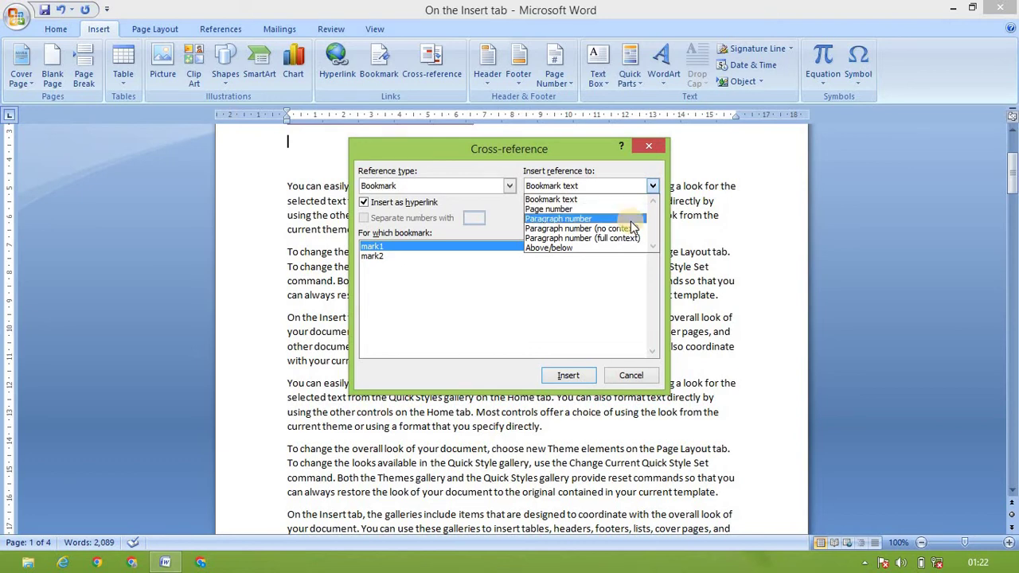
{"action": "left_click", "coordinate": [614, 199]}
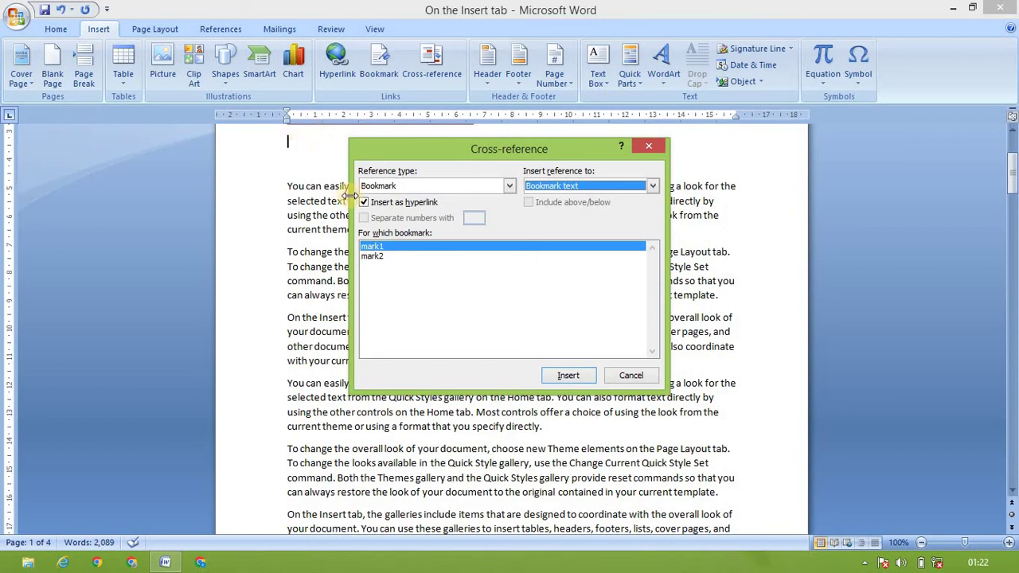
{"action": "left_click", "coordinate": [567, 381]}
{"action": "left_click", "coordinate": [567, 381]}
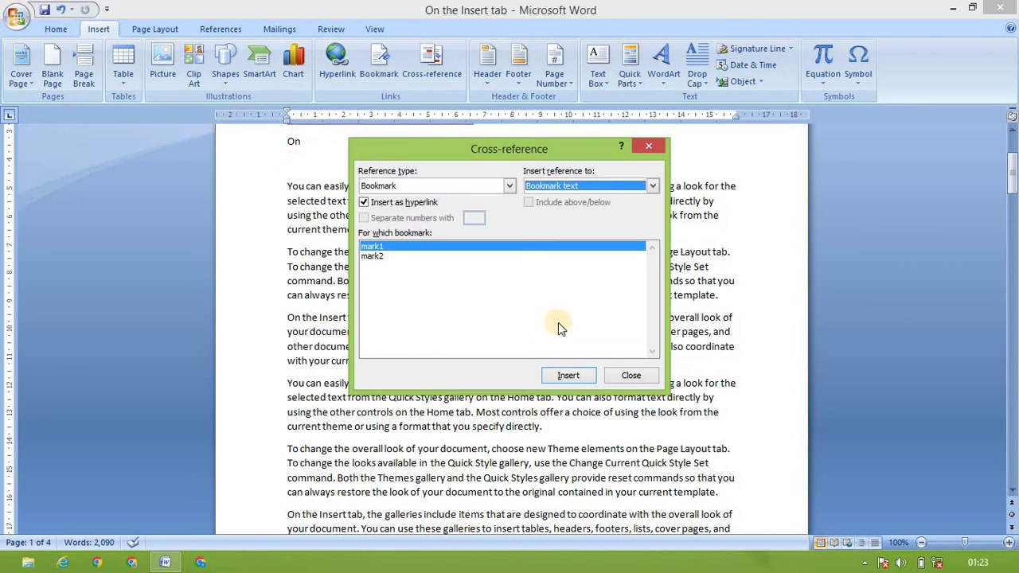
{"action": "left_click", "coordinate": [634, 377]}
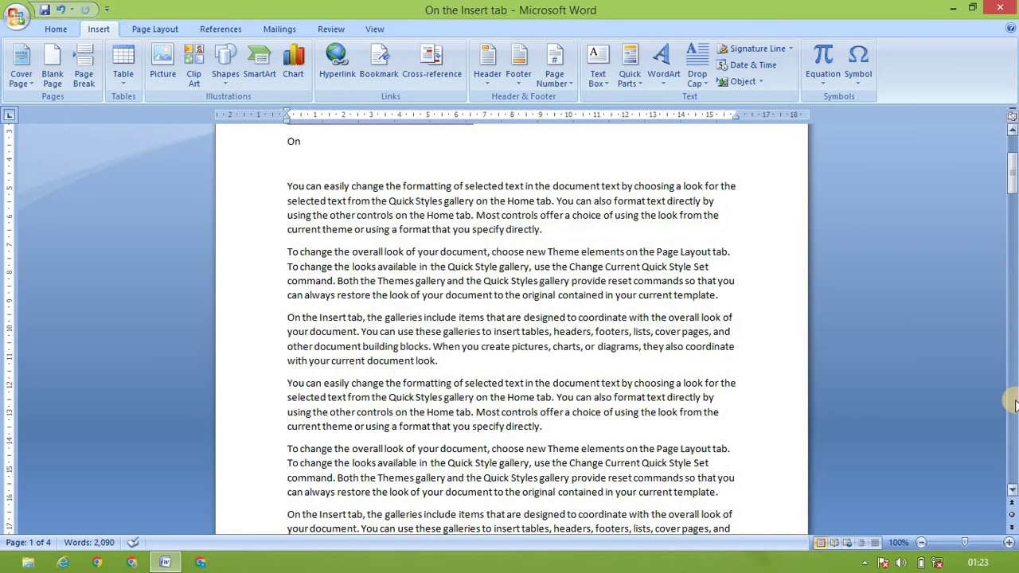
{"action": "left_click_drag", "start_coordinate": [1013, 182], "coordinate": [1014, 150]}
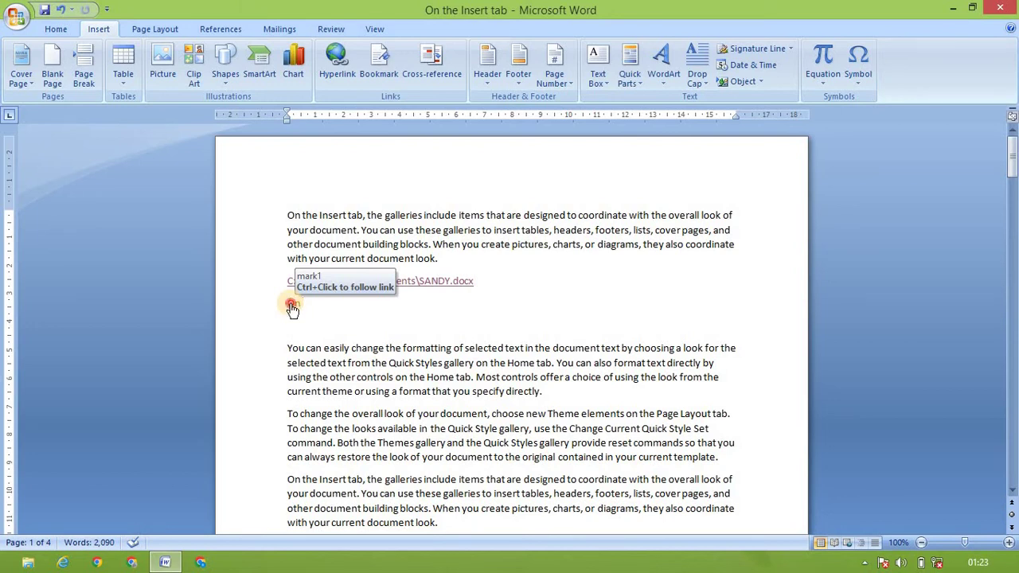
{"action": "left_click", "coordinate": [293, 303], "text": "ctrl"}
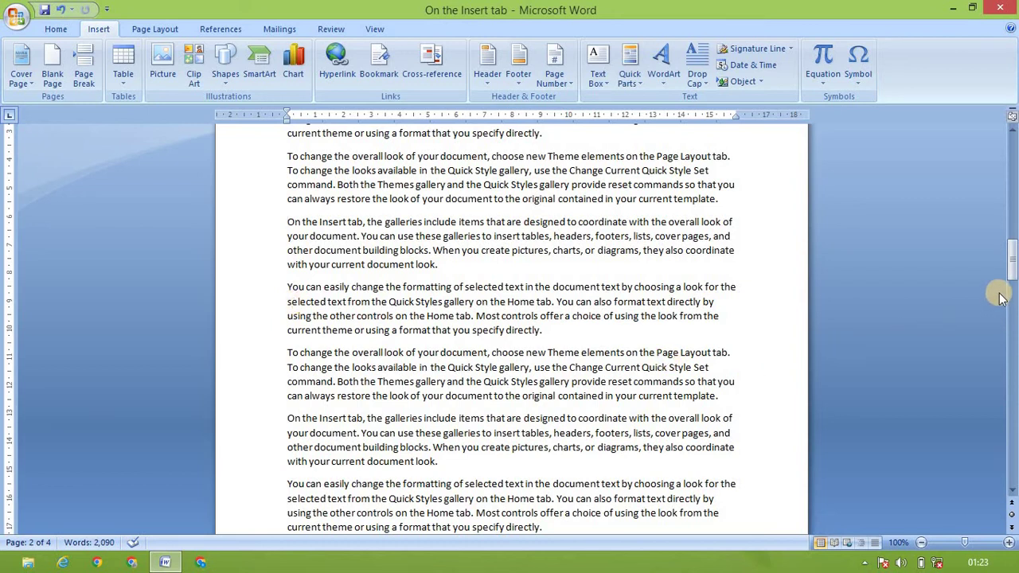
{"action": "left_click_drag", "start_coordinate": [1012, 263], "coordinate": [1014, 127]}
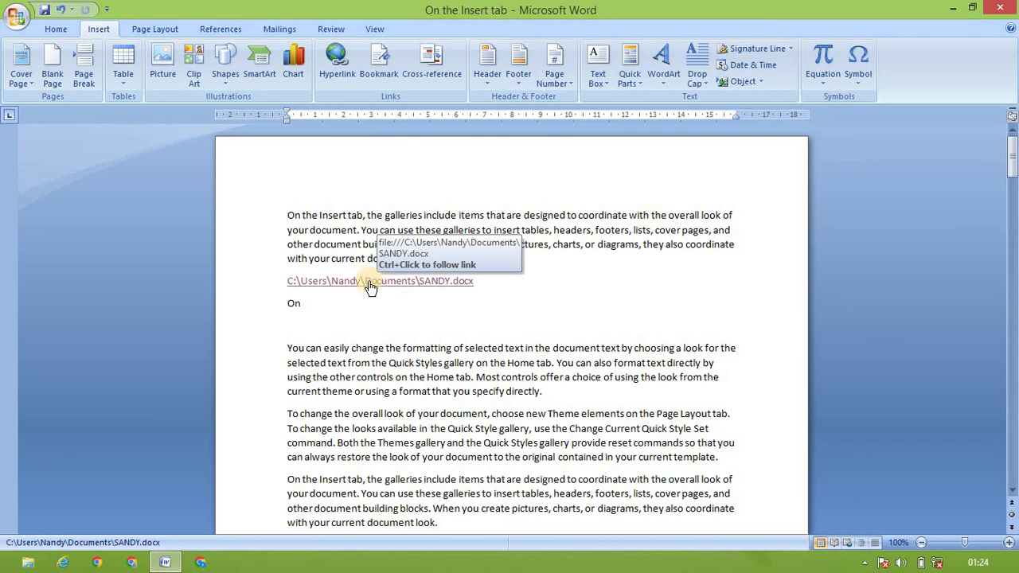
- Ctrl+click the 'On' link to land on the mark1 paragraph on page 2
{"action": "left_click", "coordinate": [294, 304]}
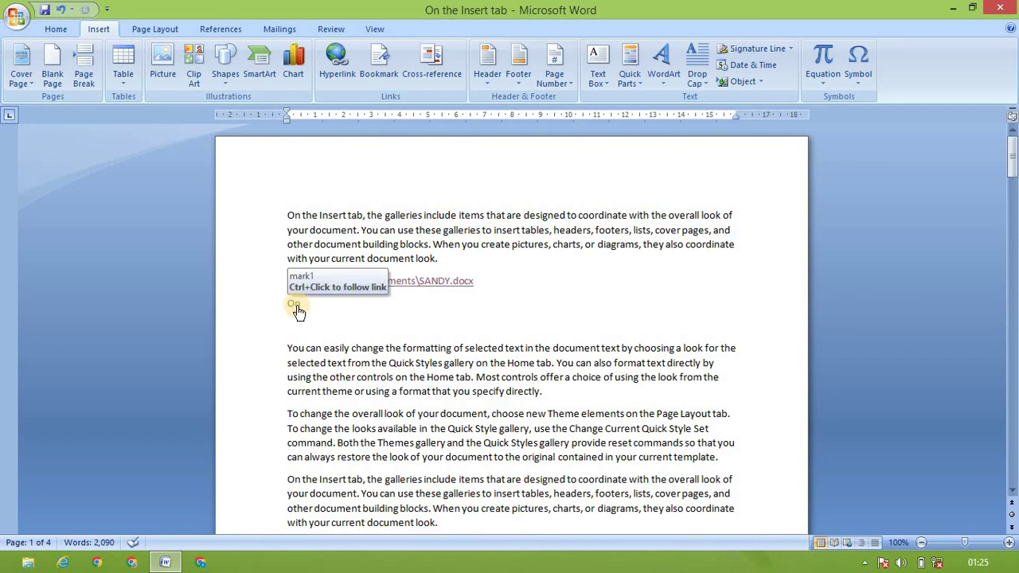
{"action": "left_click", "coordinate": [296, 306], "text": "ctrl"}
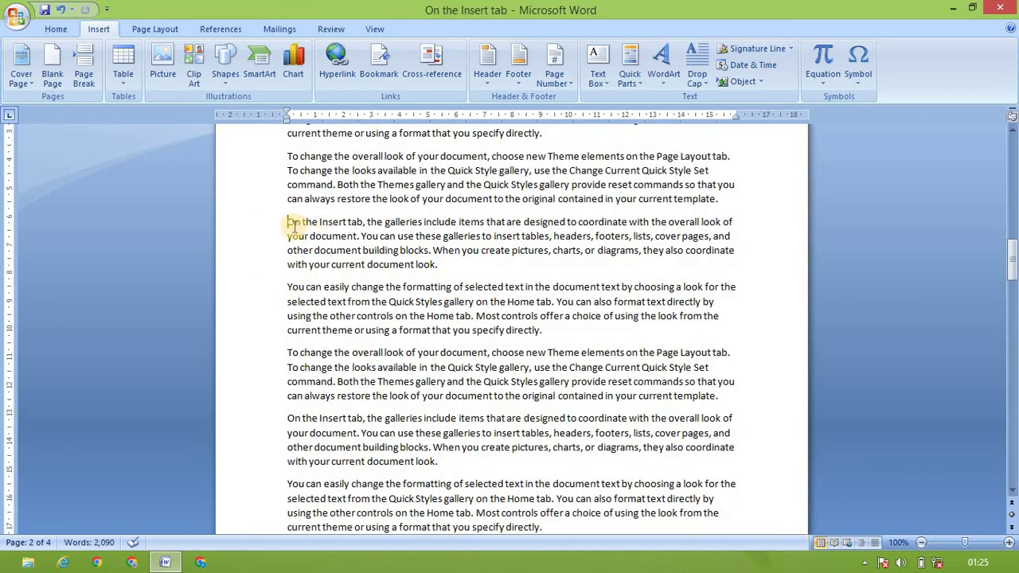